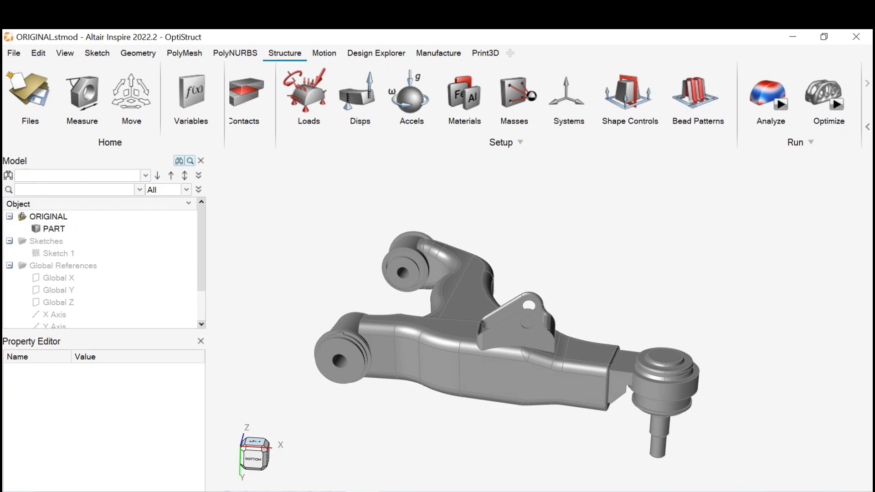
# Step: Examine the original control arm from all sides, including its bushings, bracket and ball joint
pyautogui.moveTo(541, 331)
pyautogui.mouseDown(button='middle')
pyautogui.moveTo(502, 356)
pyautogui.moveTo(508, 341)
pyautogui.mouseUp(button='middle')
pyautogui.moveTo(729, 360); pyautogui.dragTo(655, 379, button='middle')
pyautogui.moveTo(655, 379); pyautogui.dragTo(537, 310, button='right')
pyautogui.moveTo(747, 303); pyautogui.dragTo(676, 314, button='middle')
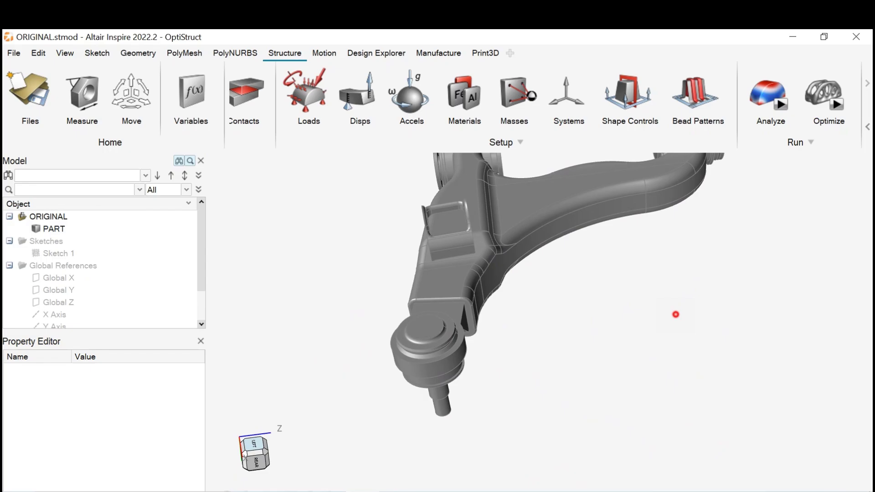
pyautogui.moveTo(675, 314); pyautogui.dragTo(529, 395, button='right')
pyautogui.moveTo(542, 331); pyautogui.dragTo(558, 358, button='middle')
pyautogui.moveTo(562, 363); pyautogui.dragTo(618, 358, button='right')
pyautogui.scroll(-3, 616, 346)
pyautogui.moveTo(616, 346); pyautogui.dragTo(631, 176, button='middle')
pyautogui.moveTo(697, 226); pyautogui.dragTo(667, 428, button='right')
pyautogui.moveTo(667, 428); pyautogui.dragTo(748, 328, button='middle')
pyautogui.moveTo(634, 378); pyautogui.dragTo(730, 376, button='right')
pyautogui.moveTo(730, 376)
pyautogui.mouseDown(button='middle')
pyautogui.moveTo(565, 333)
pyautogui.moveTo(647, 342)
pyautogui.moveTo(701, 260)
pyautogui.moveTo(702, 333)
pyautogui.moveTo(690, 323)
pyautogui.moveTo(674, 347)
pyautogui.moveTo(711, 292)
pyautogui.moveTo(702, 314)
pyautogui.mouseUp(button='middle')
pyautogui.moveTo(629, 366); pyautogui.dragTo(656, 271, button='right')
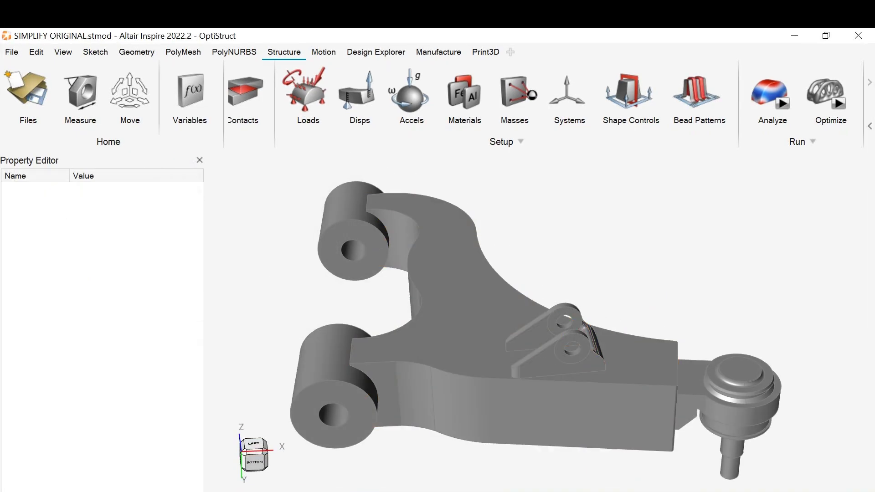
# Step: Show the model tree and make PART 1, the main body of the simplified arm, a design space
pyautogui.moveTo(570, 338); pyautogui.dragTo(570, 316, button='middle')
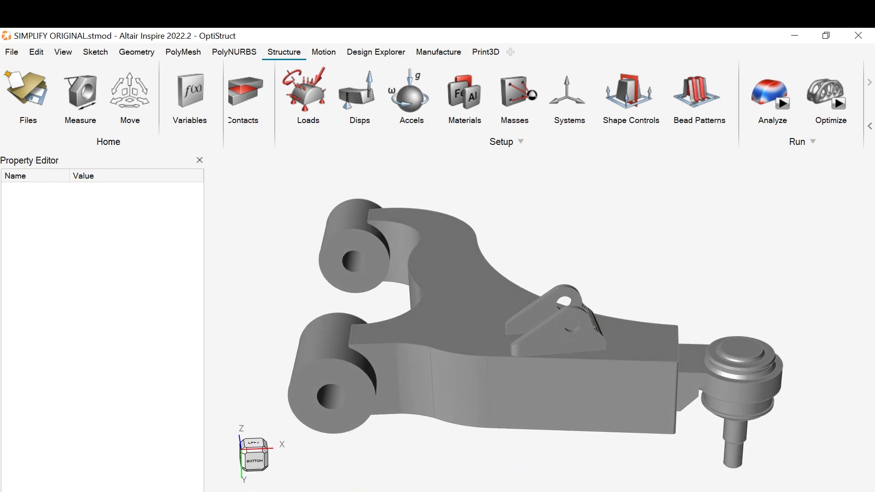
pyautogui.press('F2')
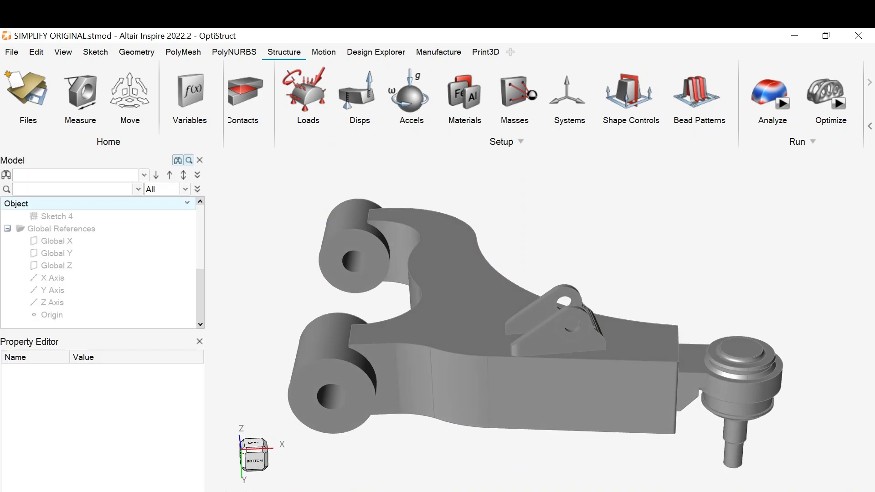
pyautogui.scroll(4, 57, 240)
pyautogui.rightClick(46, 228)
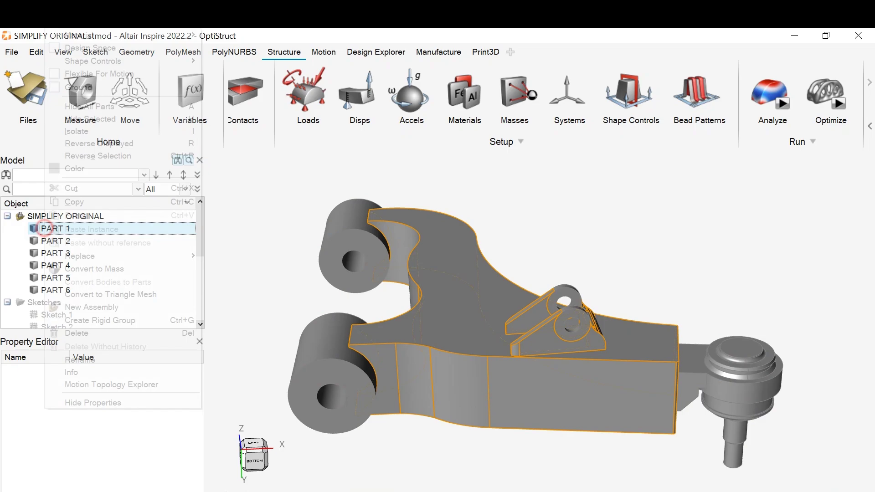
pyautogui.click(62, 48)
pyautogui.moveTo(570, 319); pyautogui.dragTo(549, 294, button='middle')
pyautogui.click(592, 231)
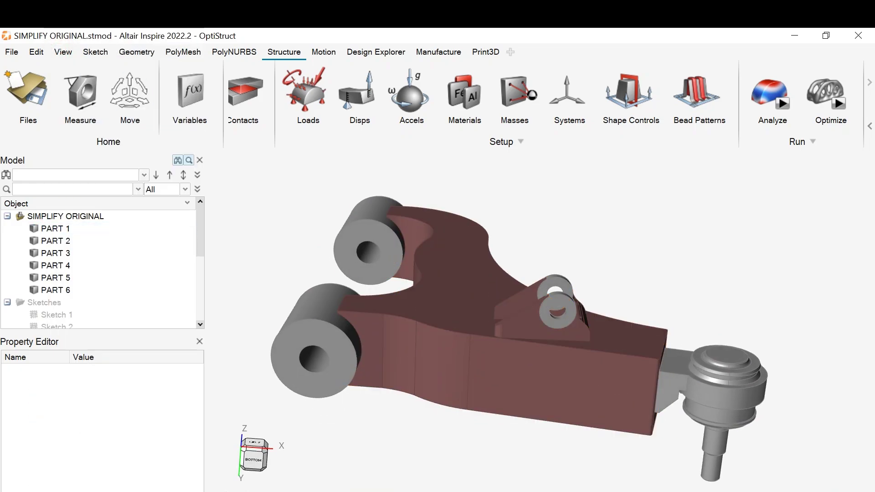
pyautogui.scroll(2, 314, 356)
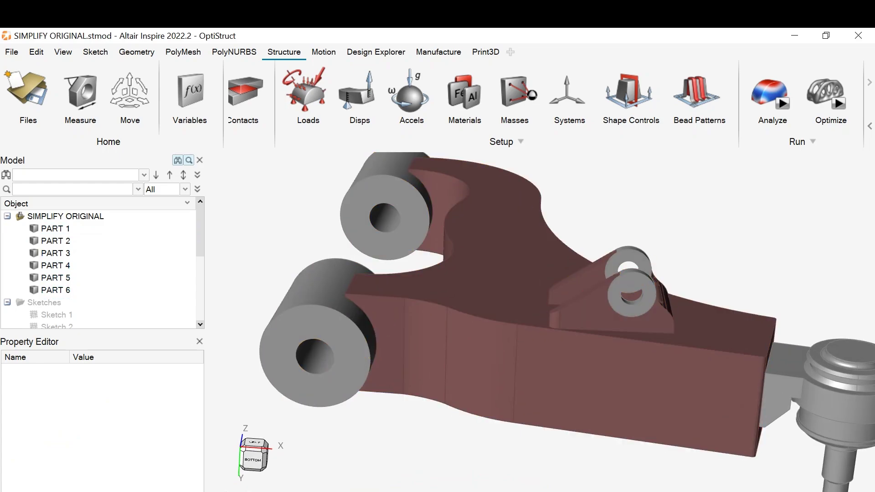
pyautogui.moveTo(750, 240); pyautogui.dragTo(751, 267, button='right')
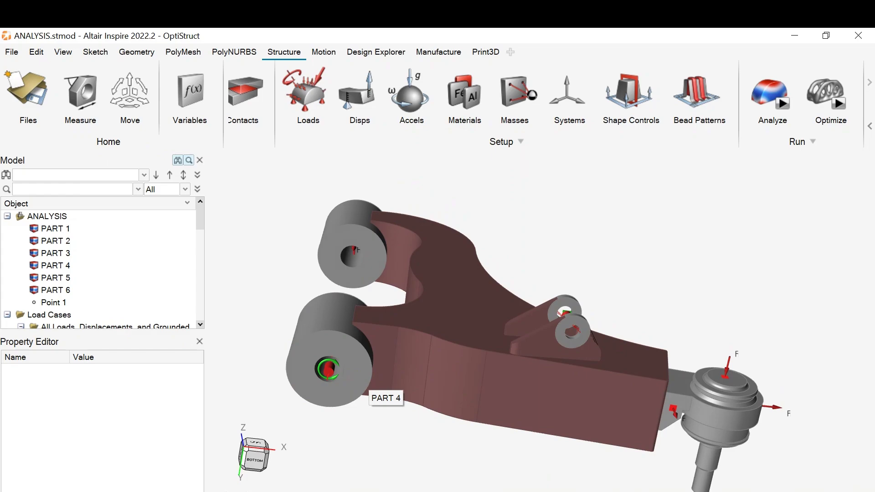
# Step: Examine the supports and forces applied at the arm's bushings, bracket holes and ball joint
pyautogui.scroll(4, 352, 246)
pyautogui.moveTo(364, 256); pyautogui.dragTo(434, 213, button='middle')
pyautogui.scroll(2, 353, 238)
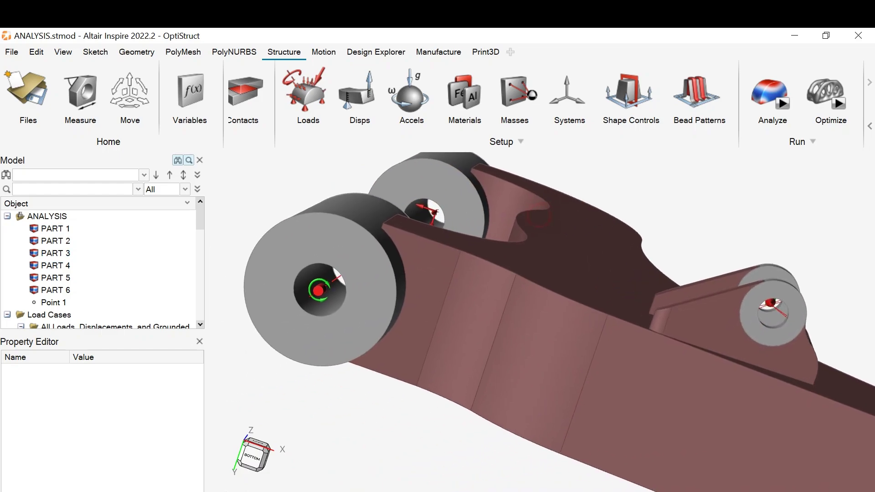
pyautogui.moveTo(546, 291); pyautogui.dragTo(412, 264, button='right')
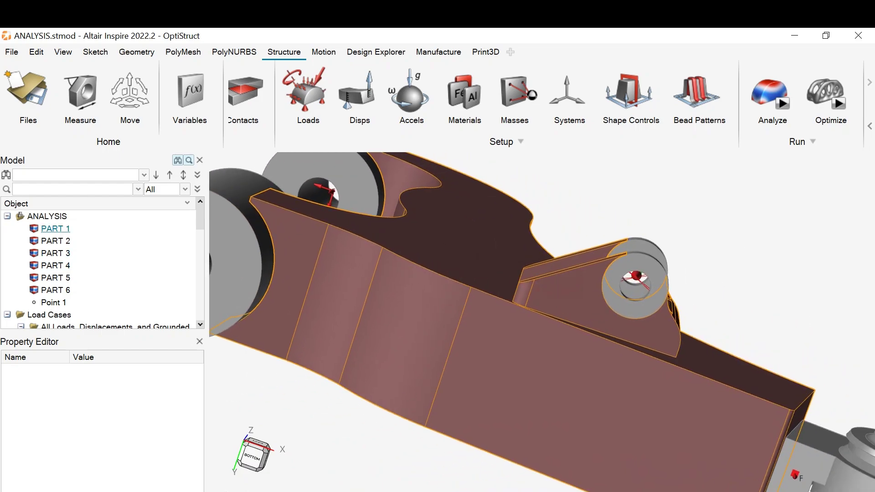
pyautogui.moveTo(635, 296); pyautogui.dragTo(633, 342, button='middle')
pyautogui.moveTo(683, 360); pyautogui.dragTo(613, 280, button='right')
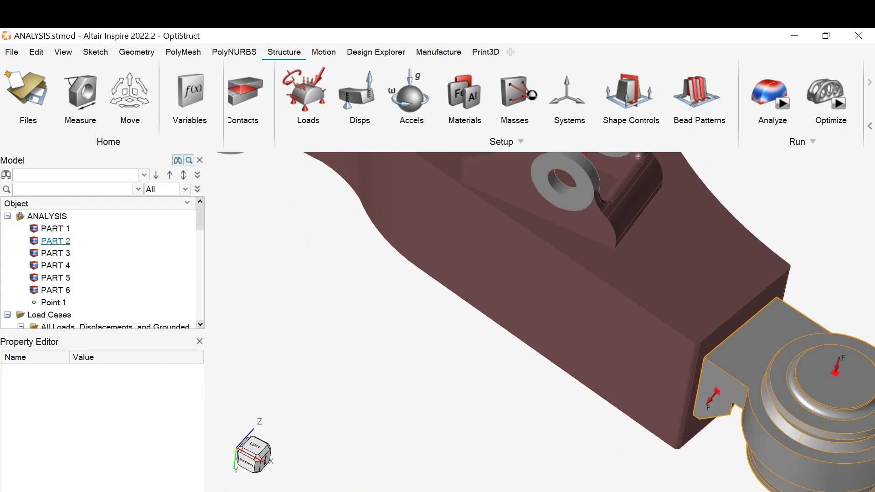
pyautogui.scroll(-4, 756, 363)
pyautogui.moveTo(757, 362); pyautogui.dragTo(686, 299, button='right')
pyautogui.moveTo(685, 298); pyautogui.dragTo(681, 299, button='middle')
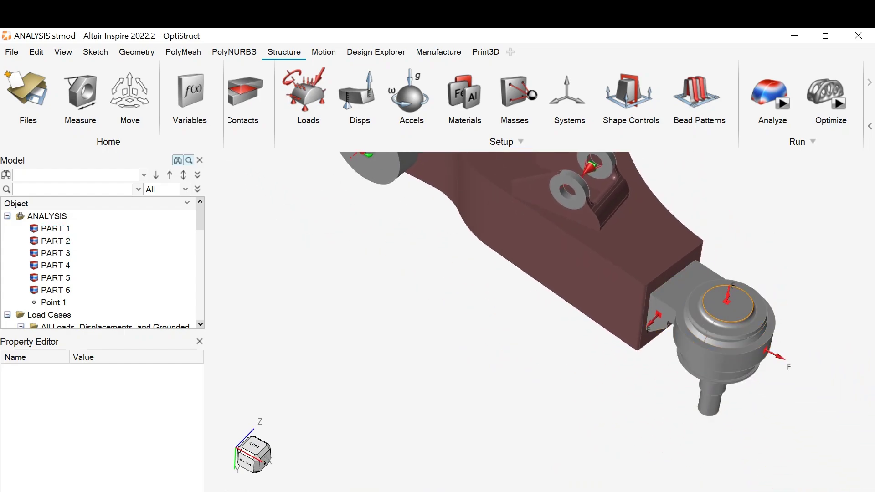
pyautogui.moveTo(777, 268); pyautogui.dragTo(813, 328, button='right')
pyautogui.scroll(5, 661, 273)
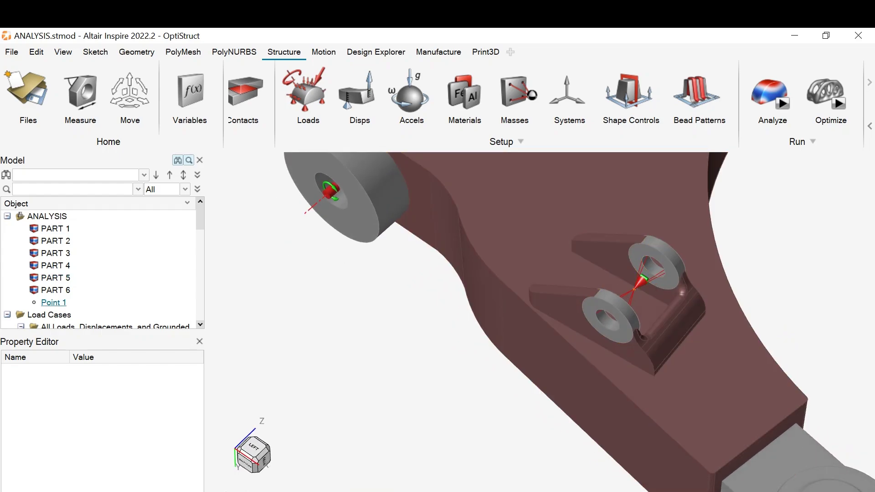
pyautogui.scroll(-5, 648, 279)
pyautogui.moveTo(650, 270); pyautogui.dragTo(688, 219, button='middle')
# Step: Review the load case table listing the supports and force magnitudes, and close it
pyautogui.click(325, 107)
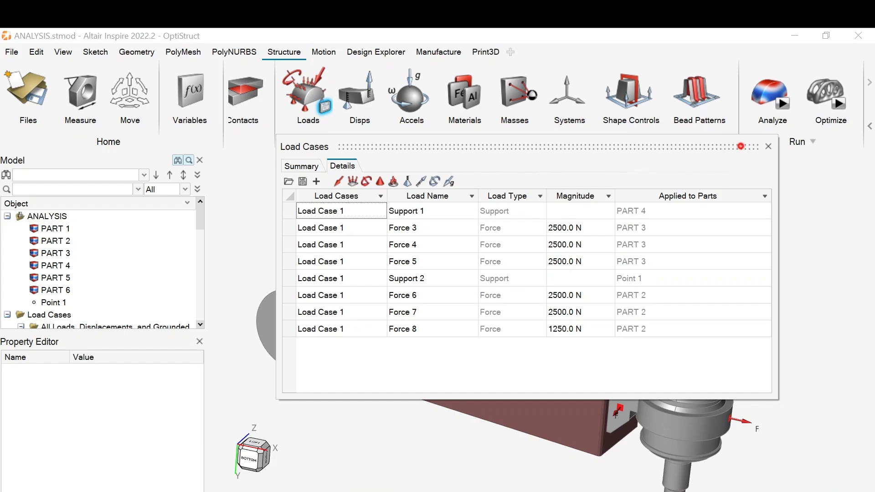
pyautogui.moveTo(547, 147); pyautogui.dragTo(441, 44)
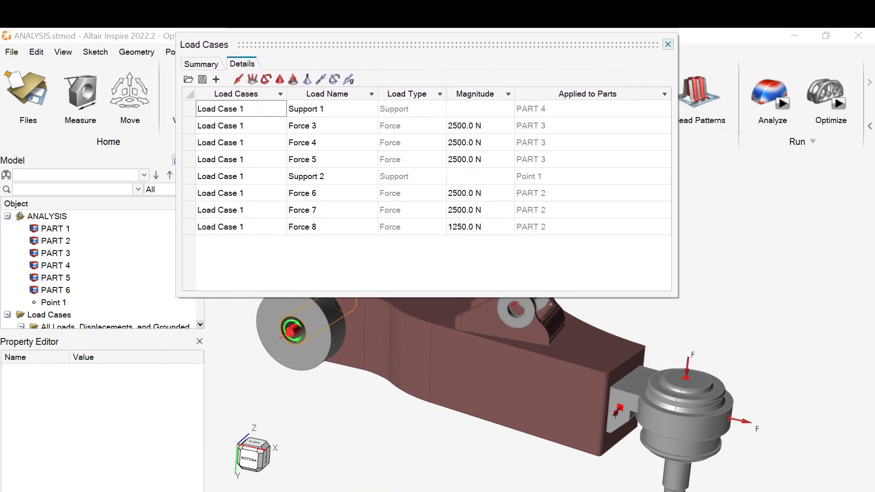
pyautogui.click(668, 44)
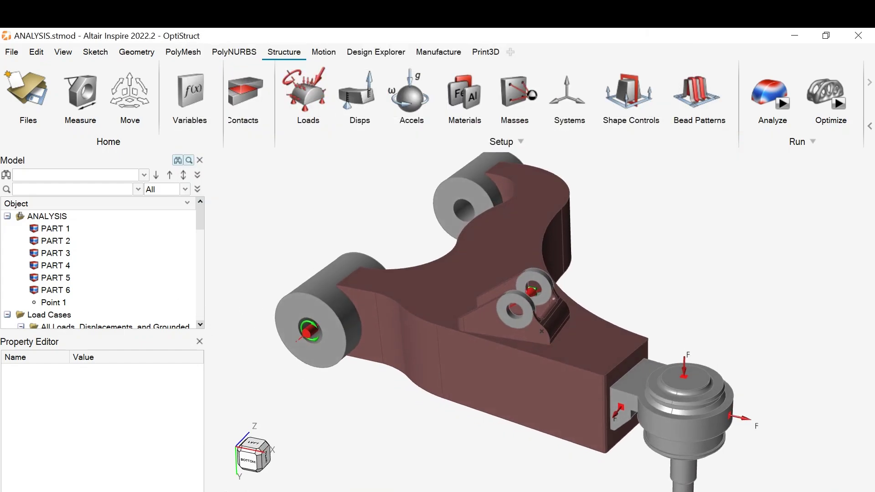
# Step: Run an OptiStruct analysis of the arm with a 0.005 m element size and the More accurate option
pyautogui.moveTo(542, 192); pyautogui.dragTo(535, 238, button='middle')
pyautogui.moveTo(535, 238); pyautogui.dragTo(628, 261, button='right')
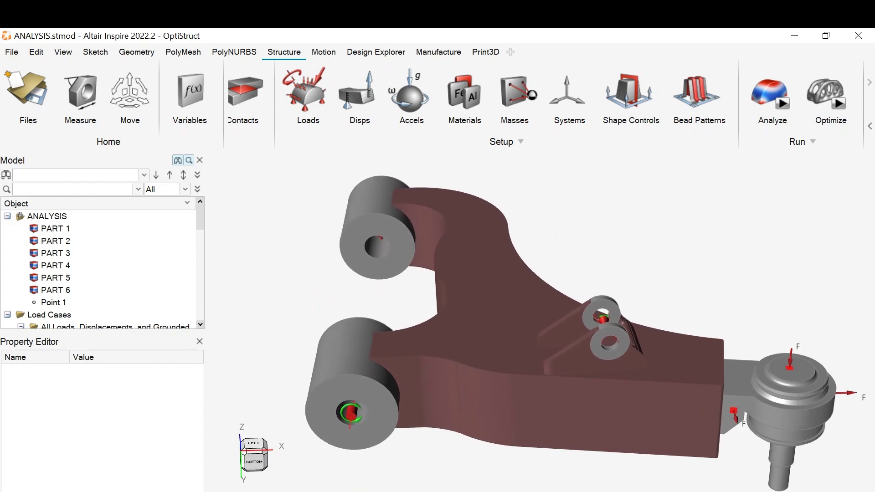
pyautogui.moveTo(633, 335); pyautogui.dragTo(638, 296, button='middle')
pyautogui.moveTo(683, 278); pyautogui.dragTo(715, 259, button='middle')
pyautogui.moveTo(716, 258); pyautogui.dragTo(729, 255, button='right')
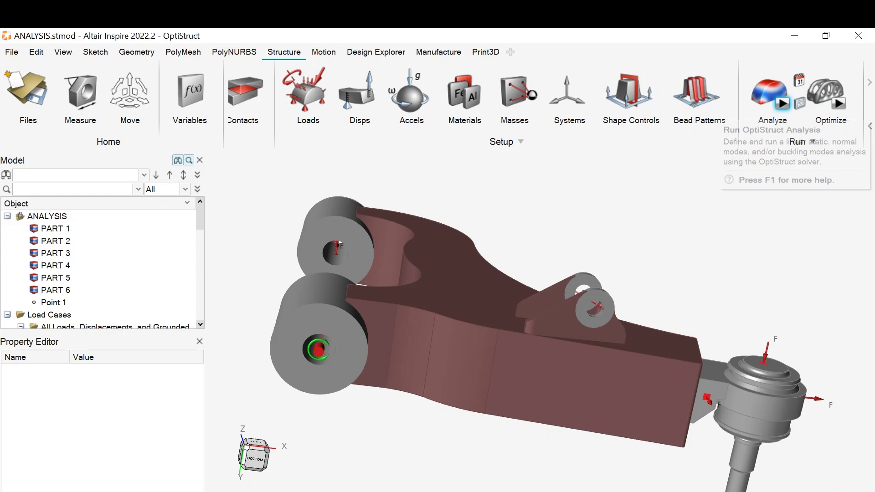
pyautogui.click(782, 103)
pyautogui.click(686, 179)
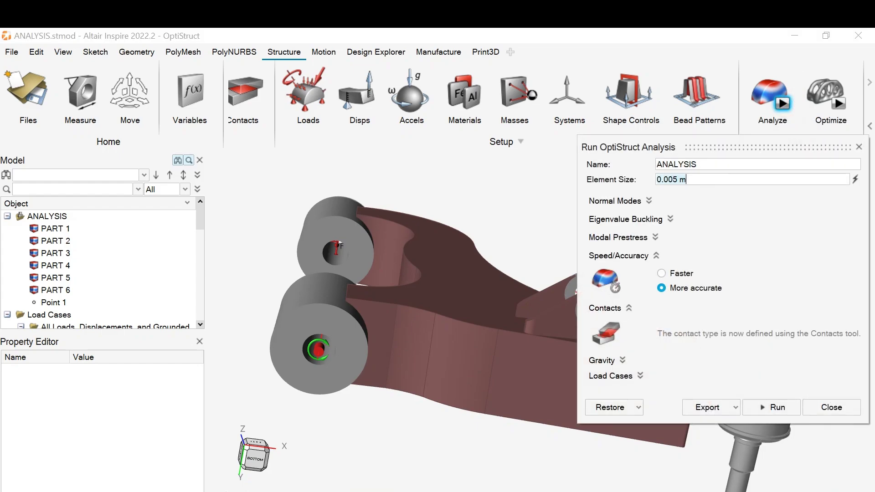
pyautogui.click(747, 402)
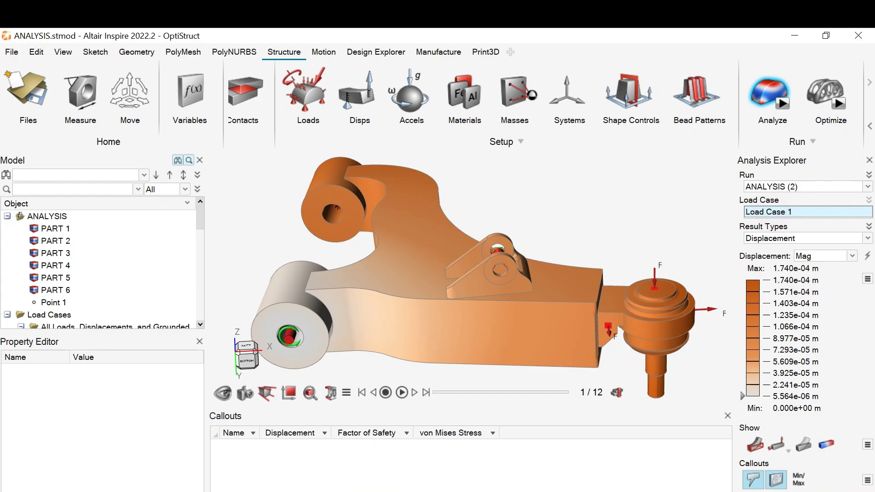
# Step: Display the Percent of Yield result for Load Case 1 on the arm
pyautogui.click(807, 237)
pyautogui.click(777, 269)
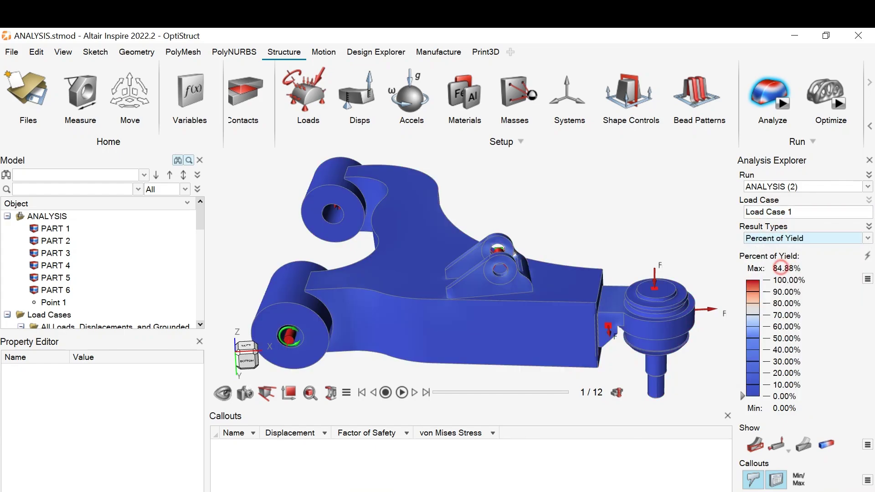
pyautogui.click(807, 238)
pyautogui.click(647, 246)
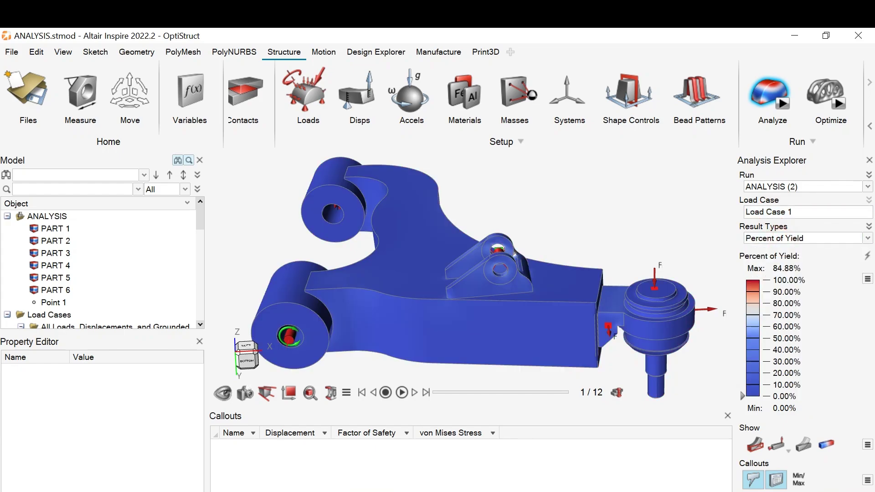
pyautogui.moveTo(615, 250); pyautogui.dragTo(561, 292, button='middle')
# Step: View the Tension/Compression result on the arm, followed by Max Shear Stress
pyautogui.click(776, 238)
pyautogui.click(777, 279)
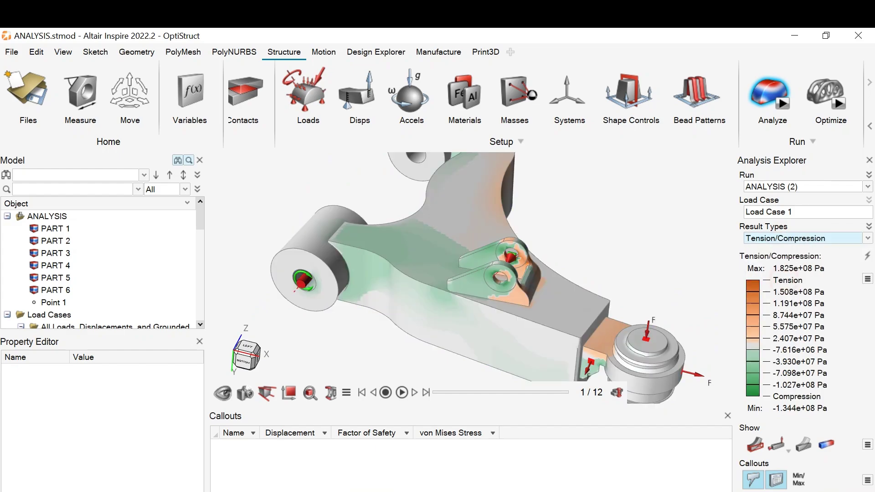
pyautogui.click(777, 238)
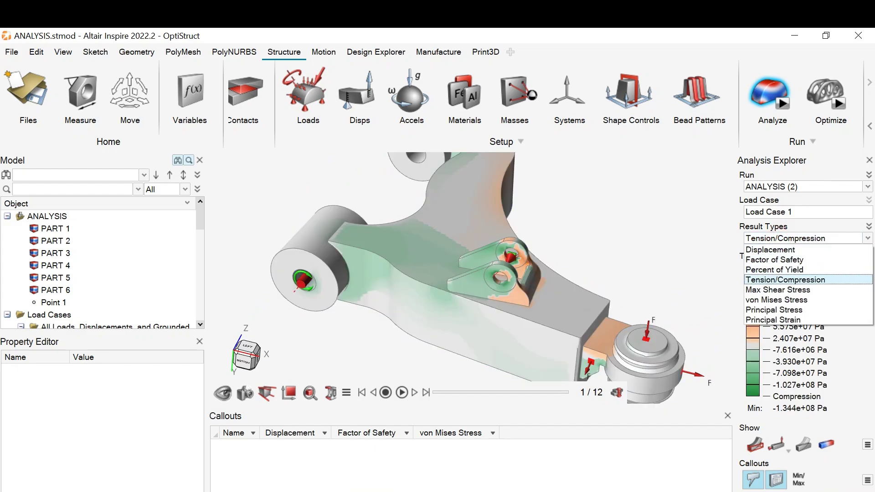
pyautogui.click(777, 289)
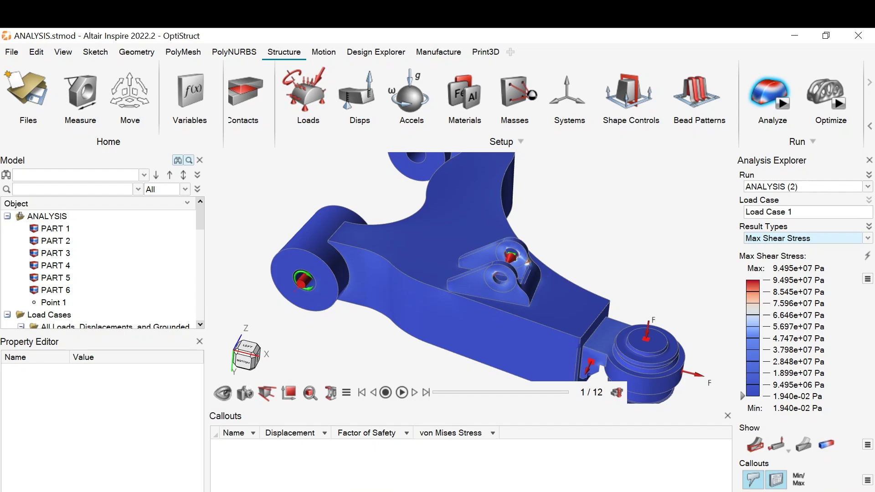
# Step: View the von Mises Stress result, followed by the major Principal Stress
pyautogui.click(777, 238)
pyautogui.click(776, 299)
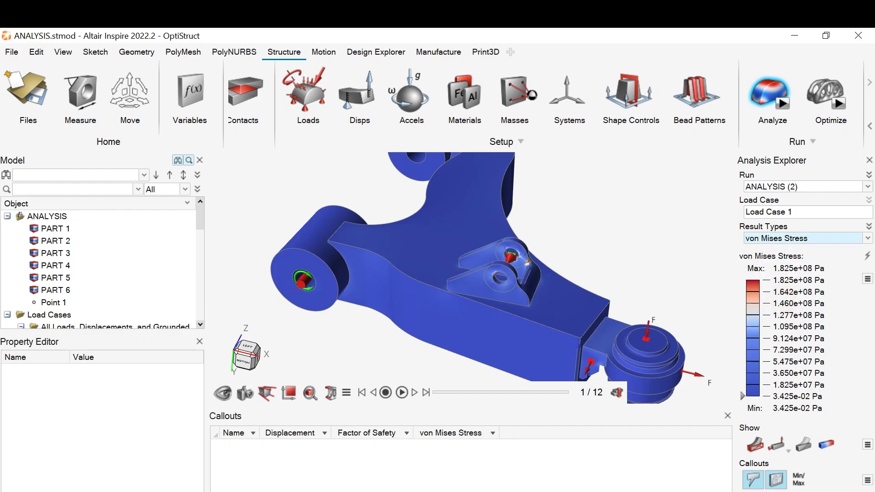
pyautogui.click(777, 238)
pyautogui.click(777, 309)
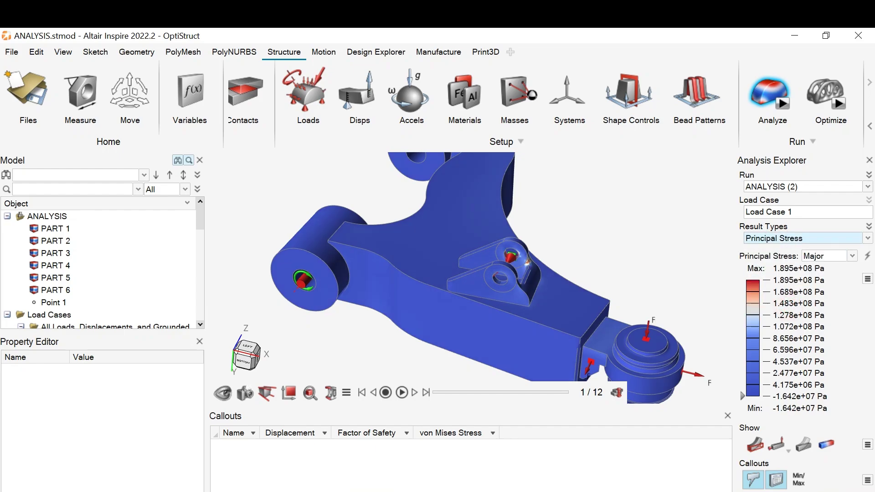
# Step: Display the major Principal Strain result and view the arm from several angles
pyautogui.click(775, 237)
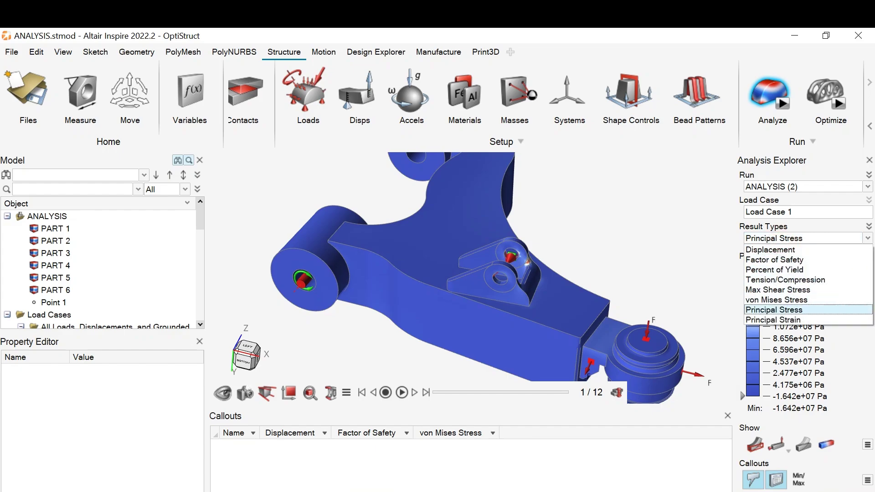
pyautogui.click(773, 320)
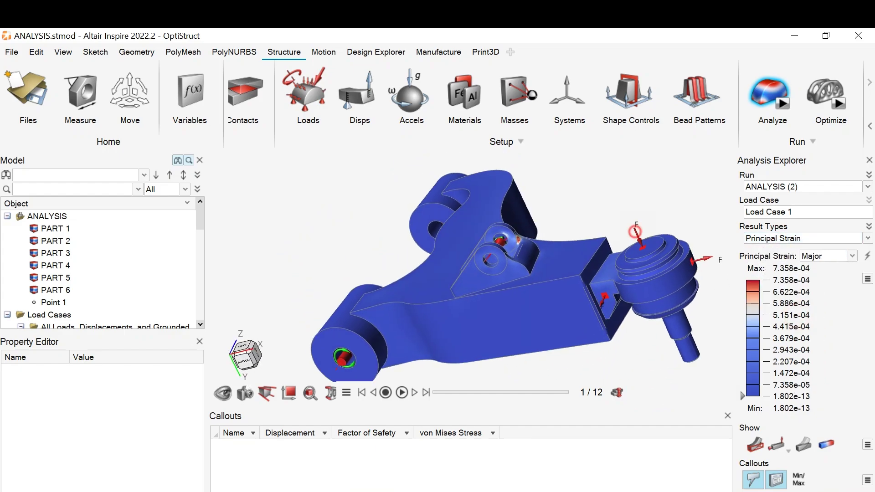
pyautogui.moveTo(593, 201); pyautogui.dragTo(602, 220, button='middle')
pyautogui.moveTo(601, 221); pyautogui.dragTo(638, 260, button='right')
pyautogui.moveTo(638, 260); pyautogui.dragTo(631, 244, button='middle')
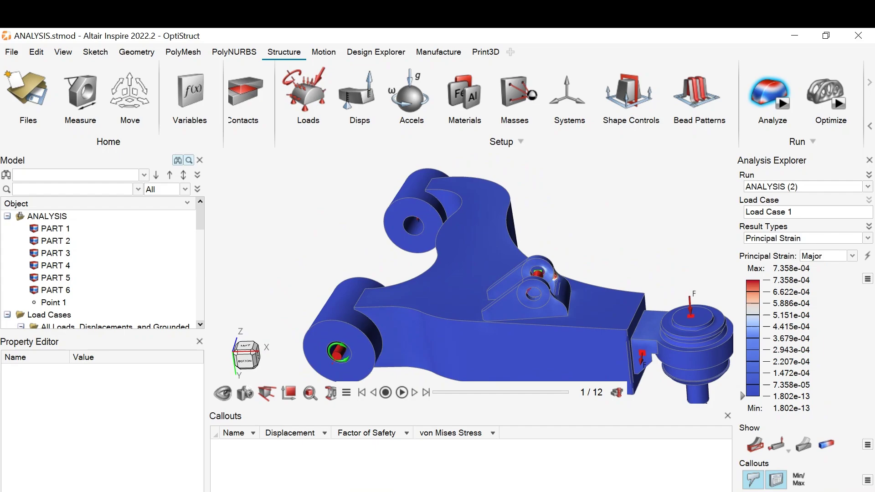
# Step: Display the Factor of Safety result and inspect it closely around the bracket holes
pyautogui.click(777, 237)
pyautogui.click(778, 259)
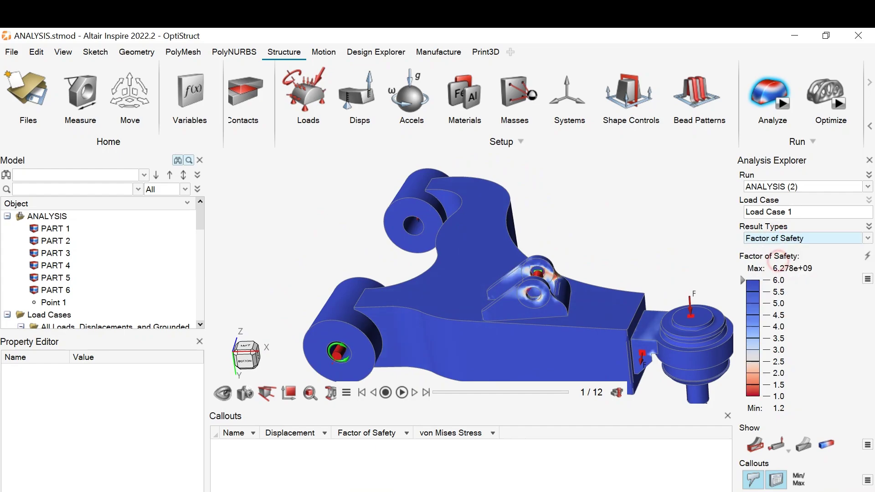
pyautogui.moveTo(708, 252); pyautogui.dragTo(629, 231, button='right')
pyautogui.scroll(5, 478, 256)
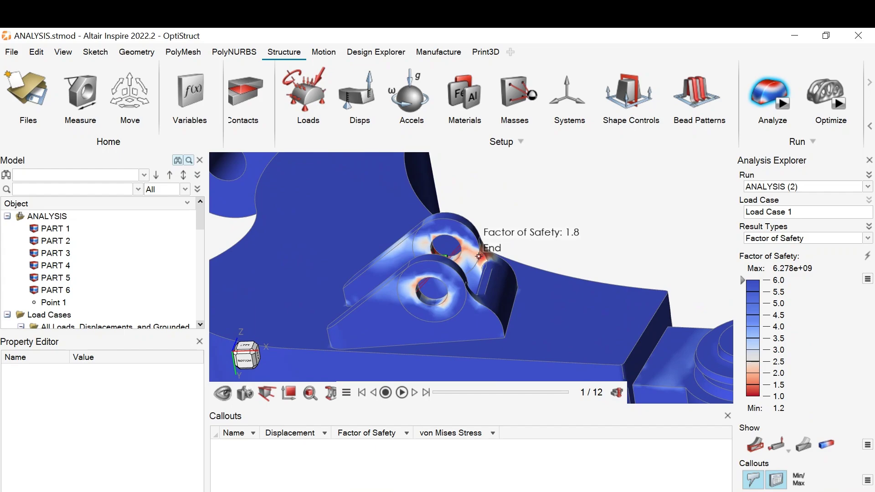
pyautogui.moveTo(742, 276)
pyautogui.mouseDown()
pyautogui.moveTo(742, 395)
pyautogui.moveTo(741, 279)
pyautogui.mouseUp()
pyautogui.scroll(-5, 622, 258)
pyautogui.scroll(-3, 622, 256)
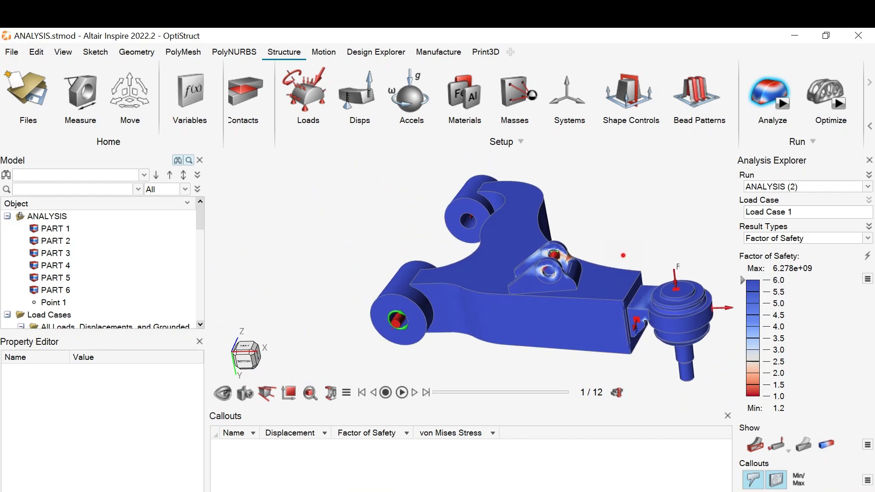
pyautogui.moveTo(623, 256); pyautogui.dragTo(585, 222, button='right')
# Step: Play the deformation animation with the Factor of Safety result displayed
pyautogui.click(779, 482)
pyautogui.click(780, 482)
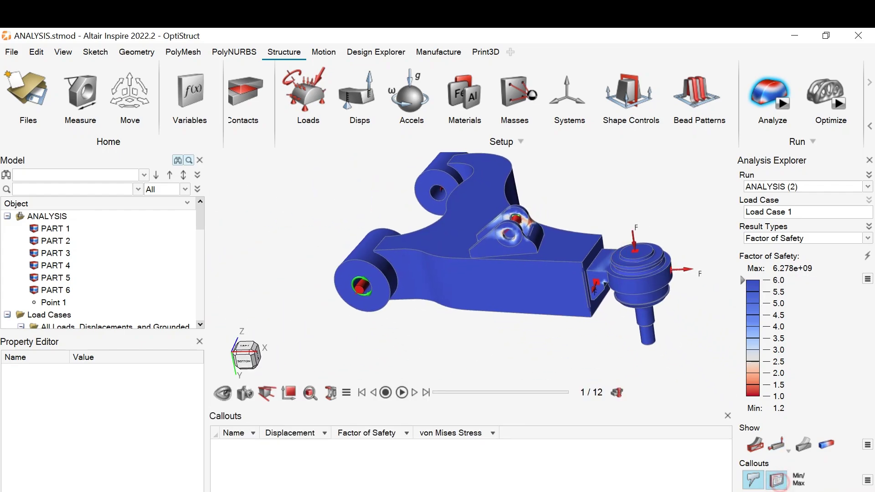
pyautogui.click(402, 392)
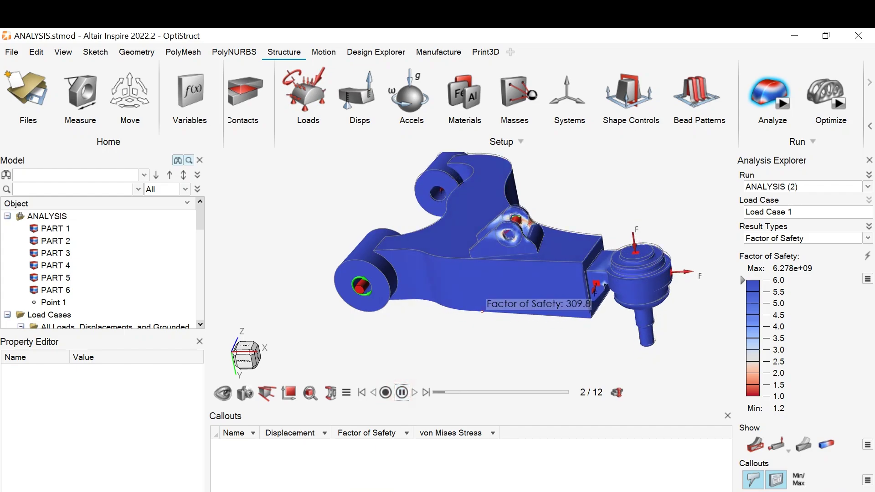
# Step: Examine the animated deformation with the Factor of Safety result from other angles around the arm
pyautogui.moveTo(589, 184); pyautogui.dragTo(571, 219, button='right')
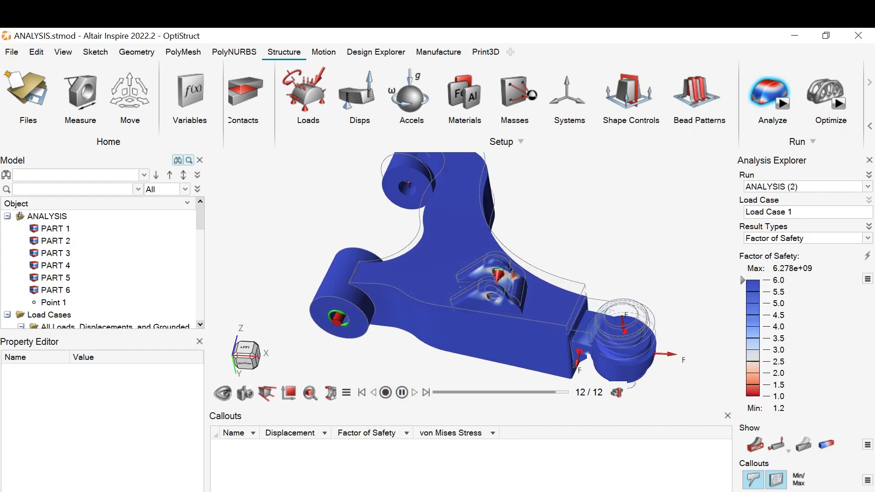
pyautogui.moveTo(494, 319); pyautogui.dragTo(545, 248, button='middle')
pyautogui.scroll(-4, 529, 308)
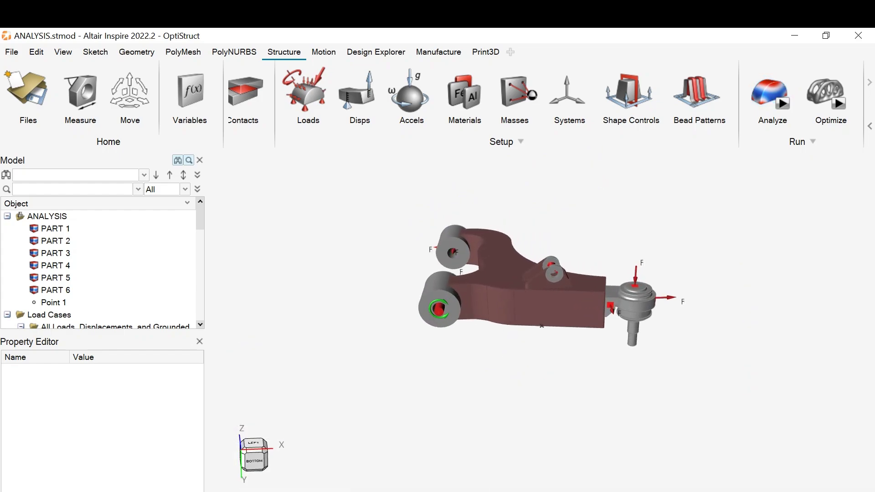
# Step: Apply a symmetric shape control to the arm's design space, keeping Plane 2 active and deactivating the vertical symmetry plane
pyautogui.moveTo(542, 326)
pyautogui.mouseDown(button='middle')
pyautogui.moveTo(549, 341)
pyautogui.moveTo(544, 332)
pyautogui.mouseUp(button='middle')
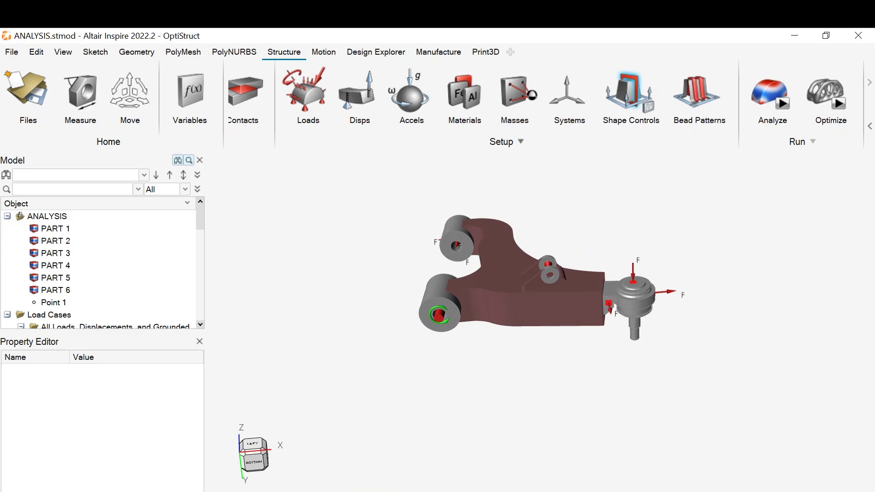
pyautogui.click(628, 91)
pyautogui.moveTo(504, 305); pyautogui.dragTo(501, 278, button='middle')
pyautogui.scroll(3, 501, 279)
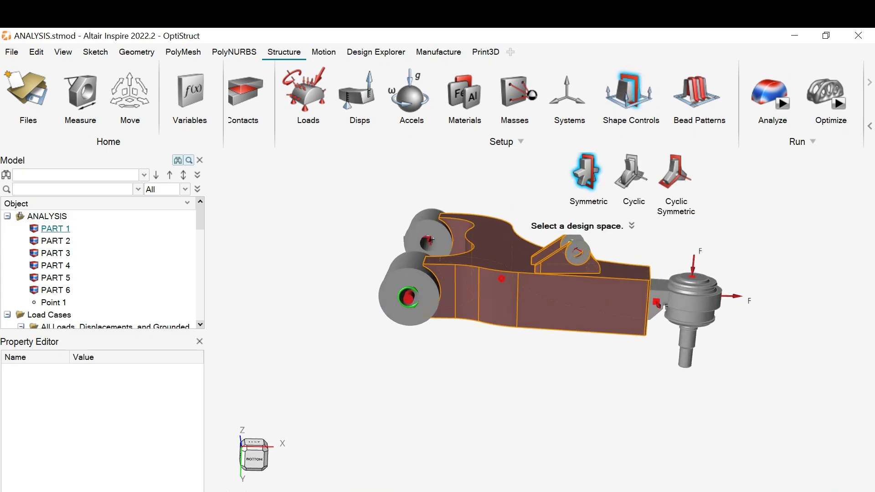
pyautogui.click(501, 278)
pyautogui.click(531, 195)
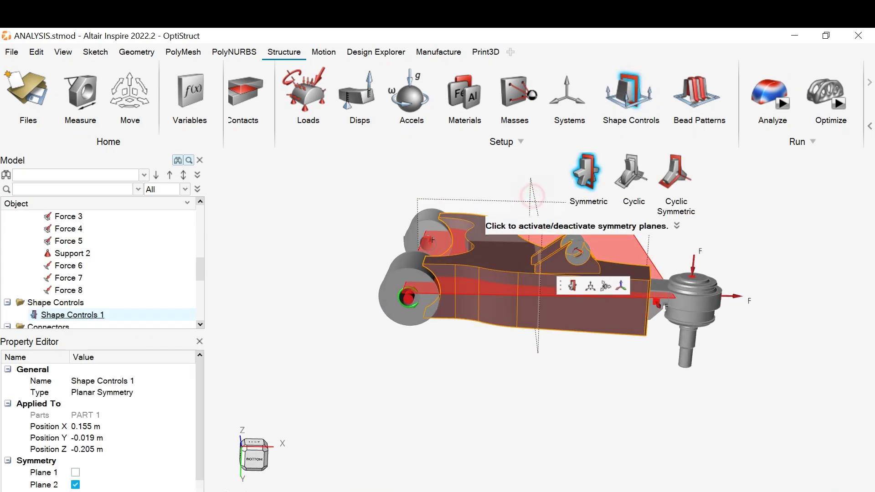
# Step: Move the shape control's symmetry plane to the middle of the arm's thickness, at about Y 0.002 m
pyautogui.moveTo(527, 331); pyautogui.dragTo(525, 306, button='middle')
pyautogui.click(591, 286)
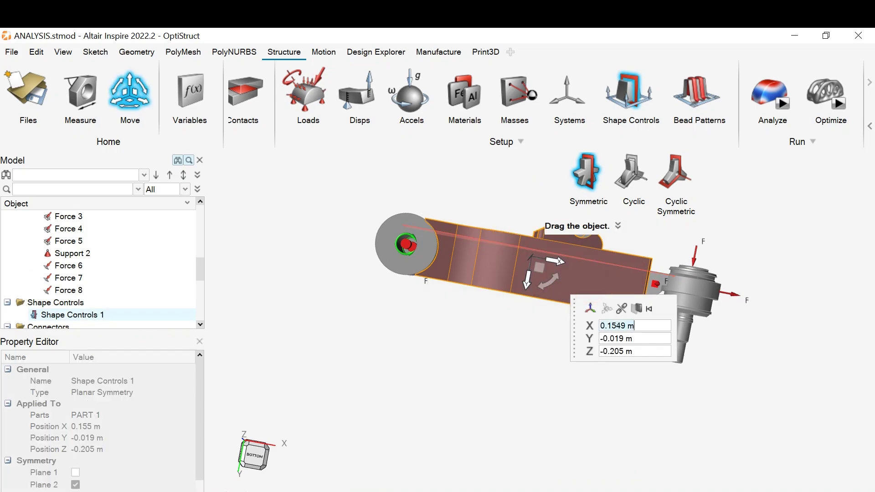
pyautogui.moveTo(527, 279); pyautogui.dragTo(524, 299)
# Step: Add a draw direction shape control to the arm's design space and set its type to Split Draw
pyautogui.click(629, 101)
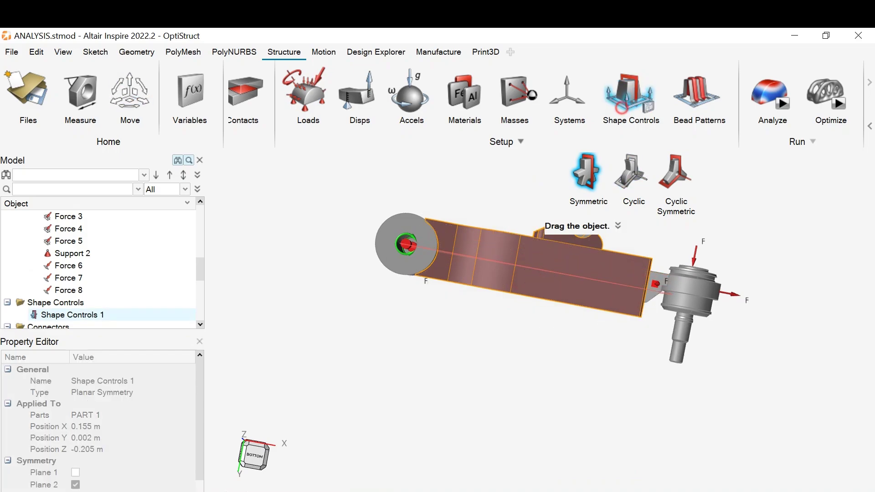
pyautogui.click(541, 331)
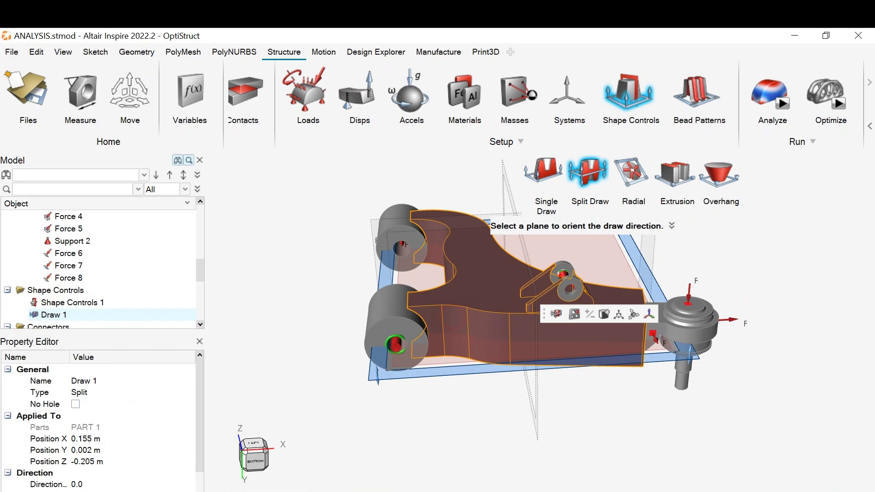
pyautogui.click(552, 176)
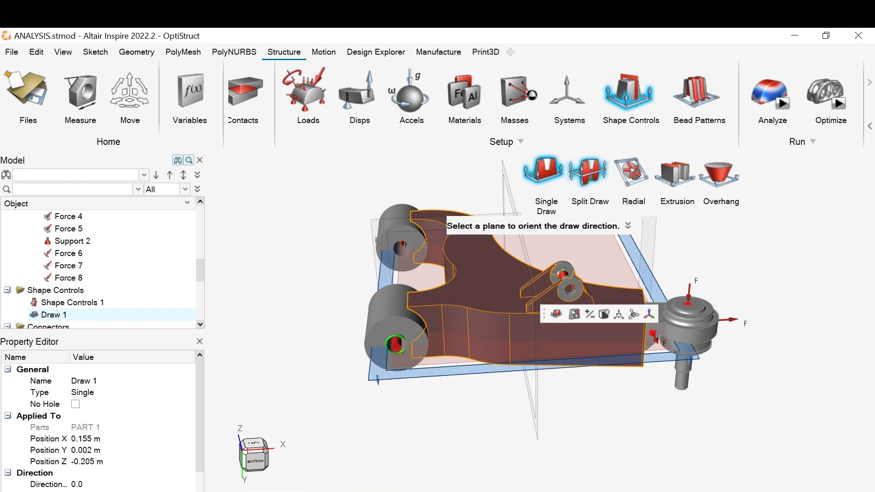
pyautogui.click(589, 175)
pyautogui.click(750, 236)
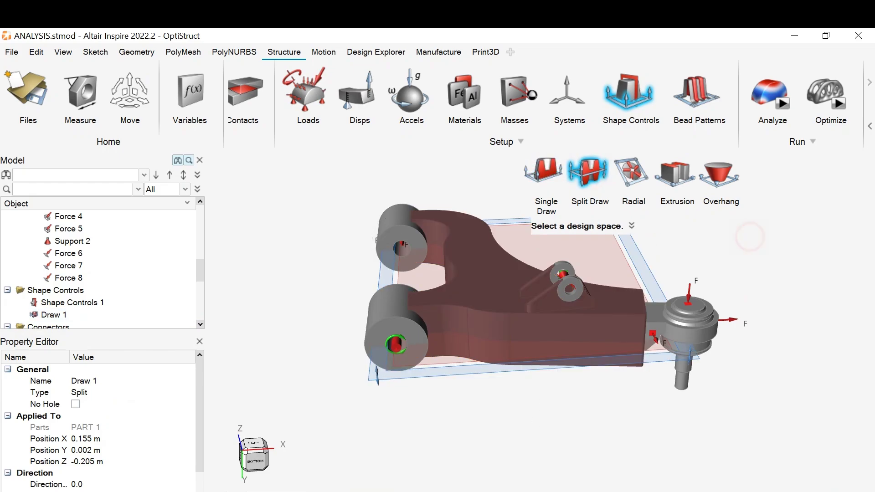
# Step: Set up a topology optimization run with Minimize Mass as the objective
pyautogui.moveTo(750, 237); pyautogui.dragTo(711, 253, button='middle')
pyautogui.moveTo(712, 253); pyautogui.dragTo(579, 292, button='right')
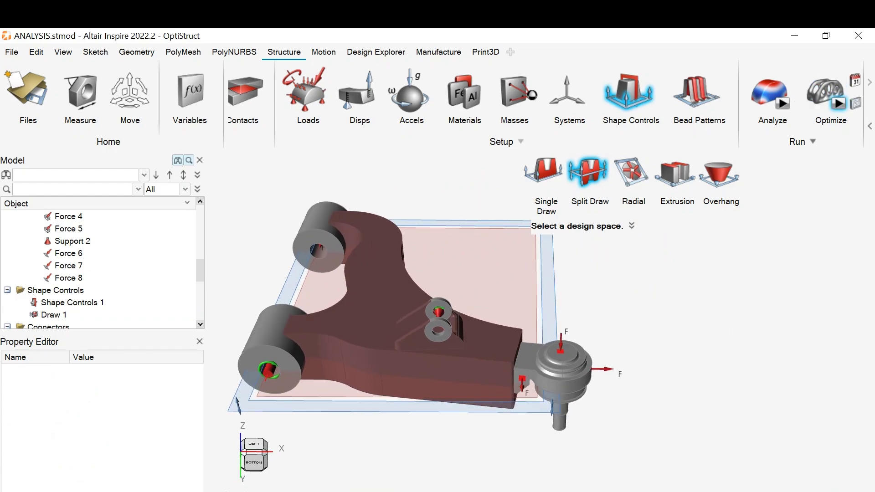
pyautogui.click(838, 103)
pyautogui.click(708, 133)
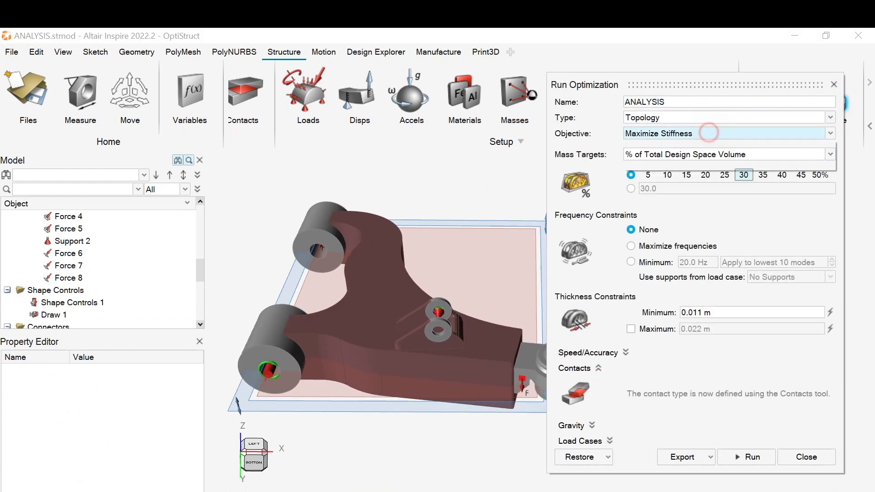
pyautogui.click(708, 160)
# Step: Set the minimum safety factor to 1.0 and the minimum thickness to 0.02 m, and run the optimization
pyautogui.click(744, 184)
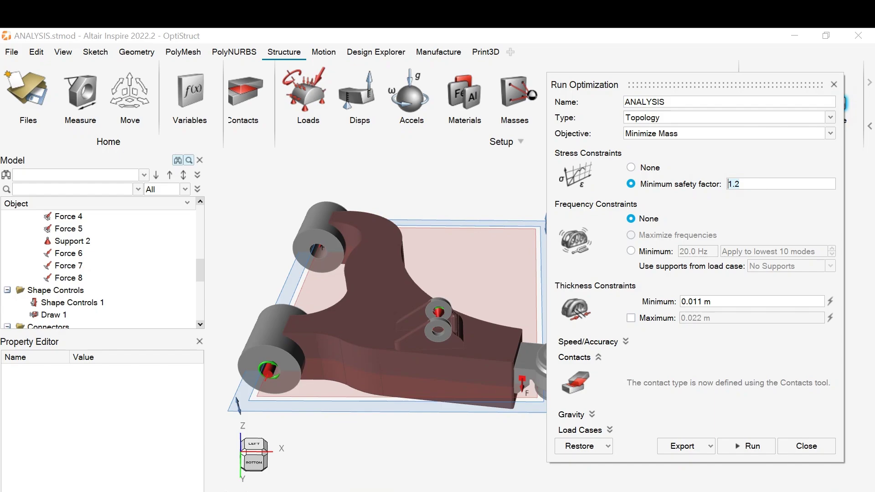
pyautogui.press('BackSpace')
pyautogui.press('BackSpace')
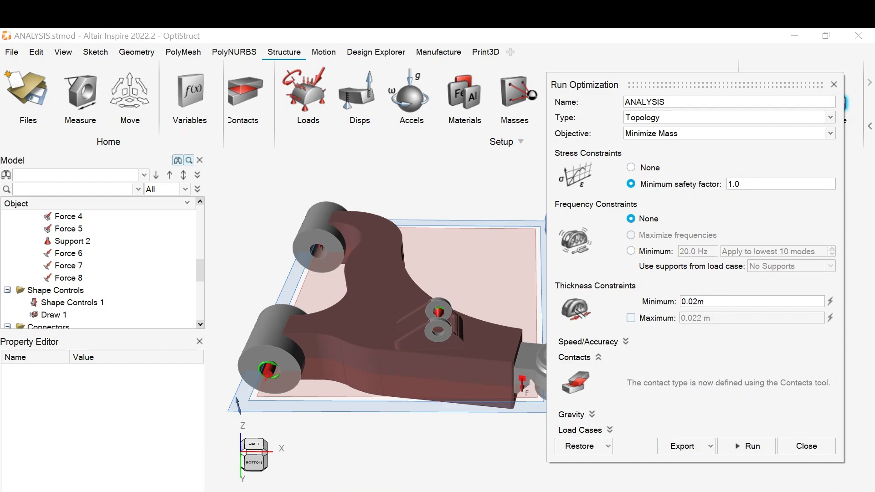
pyautogui.click(750, 447)
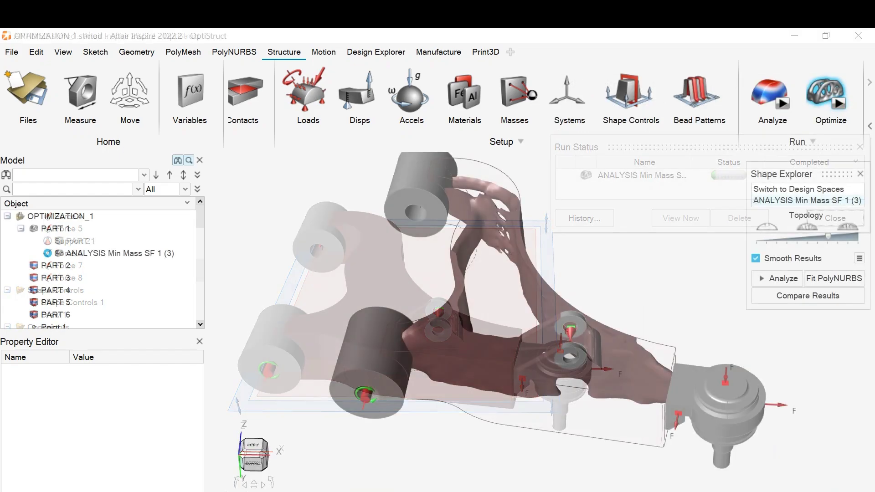
# Step: Raise the optimized arm's topology level gradually towards more material, inspecting the shape from several angles
pyautogui.moveTo(585, 191); pyautogui.dragTo(588, 239, button='middle')
pyautogui.moveTo(587, 239); pyautogui.dragTo(585, 263, button='right')
pyautogui.moveTo(828, 236); pyautogui.dragTo(838, 236)
pyautogui.moveTo(637, 273); pyautogui.dragTo(638, 255, button='middle')
pyautogui.moveTo(562, 404); pyautogui.dragTo(524, 331, button='right')
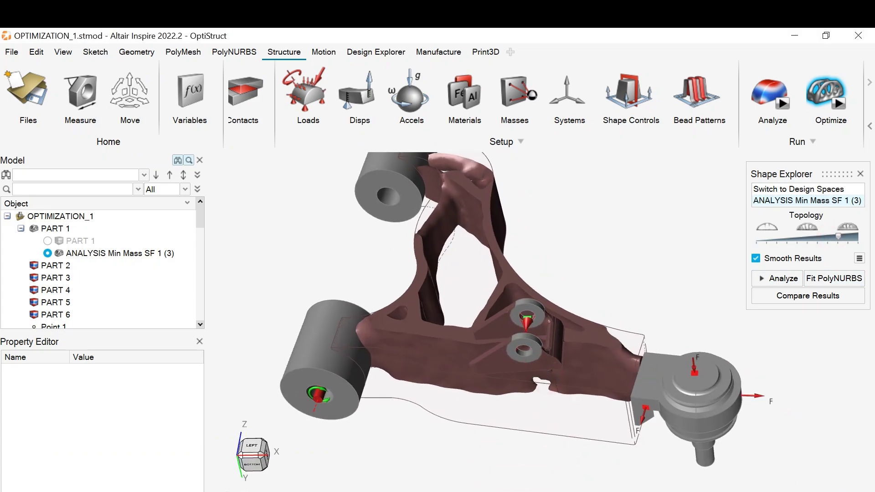
pyautogui.scroll(3, 524, 330)
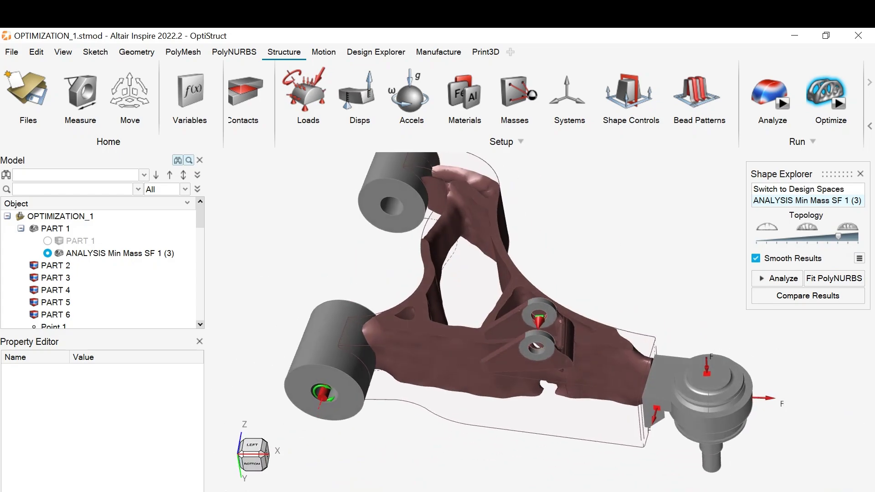
pyautogui.moveTo(523, 331); pyautogui.dragTo(531, 294, button='middle')
pyautogui.moveTo(838, 236); pyautogui.dragTo(843, 236)
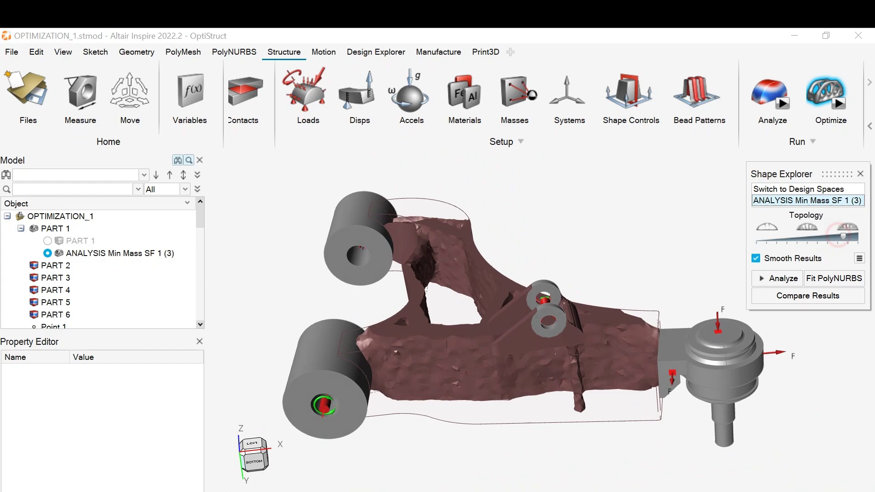
pyautogui.moveTo(538, 300); pyautogui.dragTo(508, 326, button='middle')
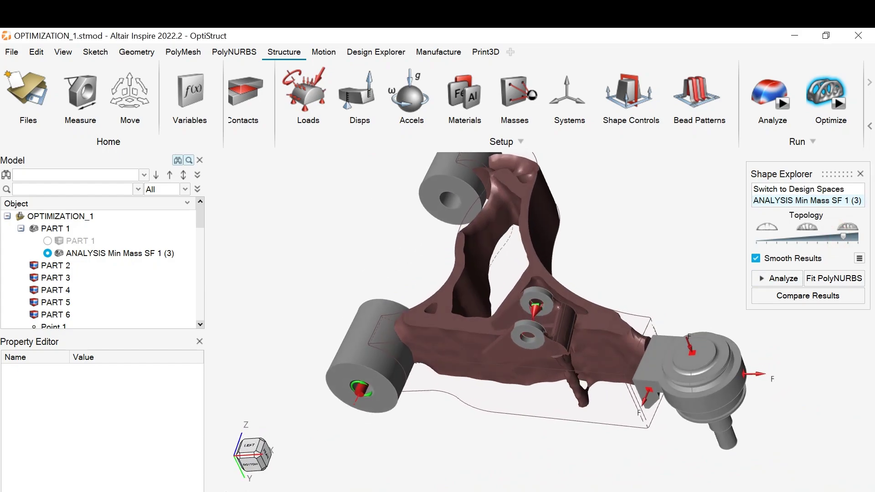
pyautogui.moveTo(843, 236); pyautogui.dragTo(849, 236)
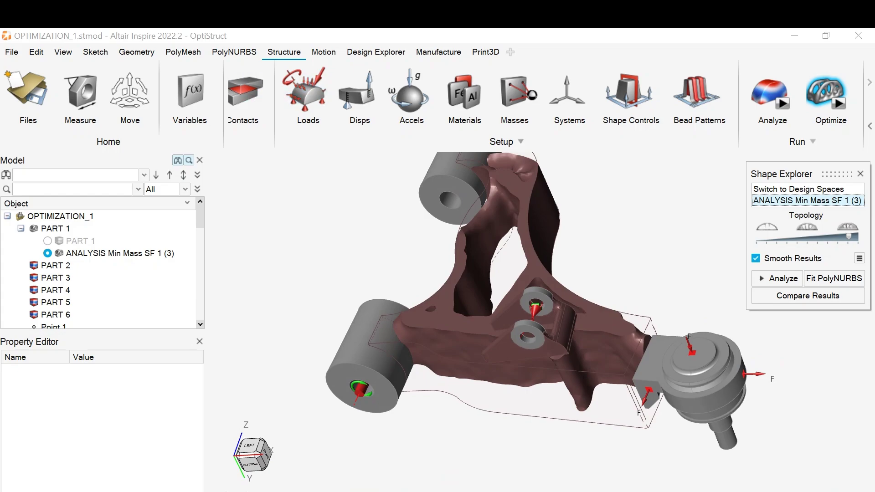
# Step: Try to wrap the arm's lower limb with PolyNURBS, starting from a section between the bushing and the bracket
pyautogui.click(182, 52)
pyautogui.click(219, 53)
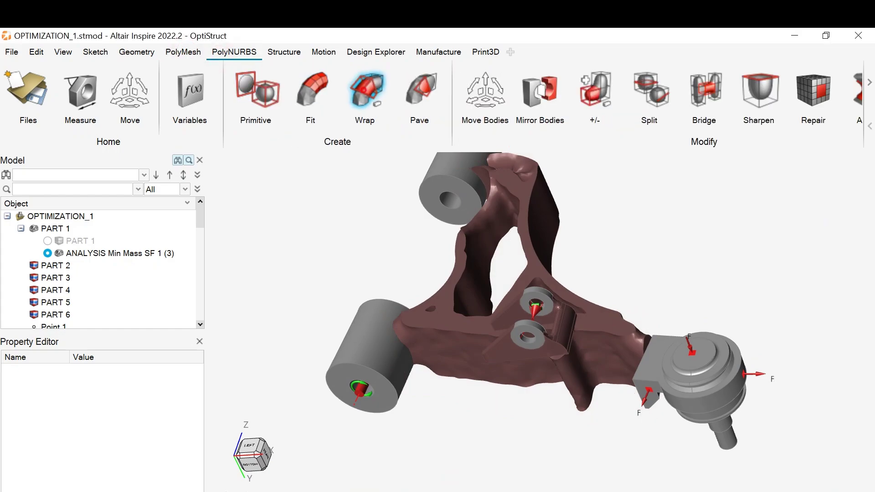
pyautogui.click(366, 92)
pyautogui.moveTo(573, 315); pyautogui.dragTo(604, 237, button='middle')
pyautogui.moveTo(540, 330); pyautogui.dragTo(558, 400, button='middle')
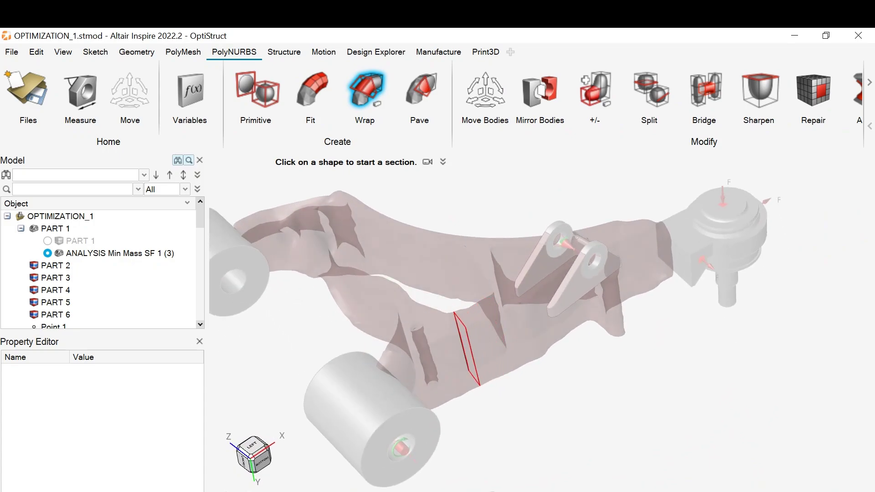
pyautogui.click(462, 350)
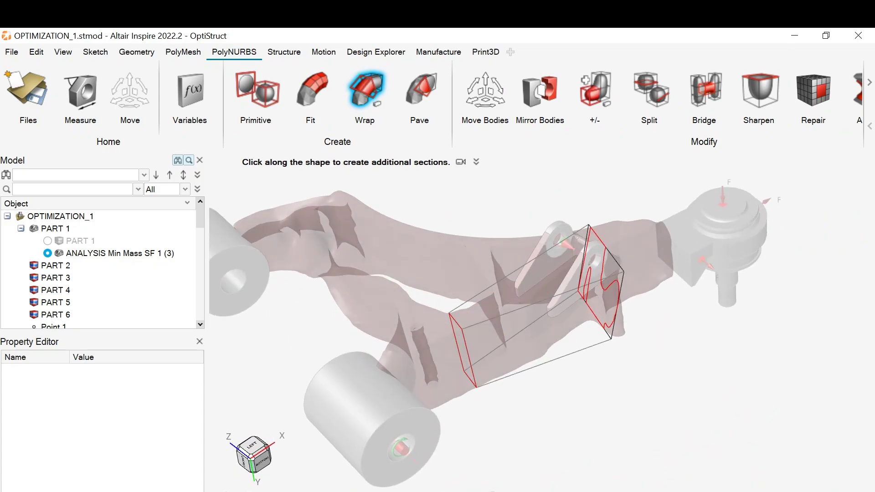
pyautogui.moveTo(605, 291); pyautogui.dragTo(595, 249, button='middle')
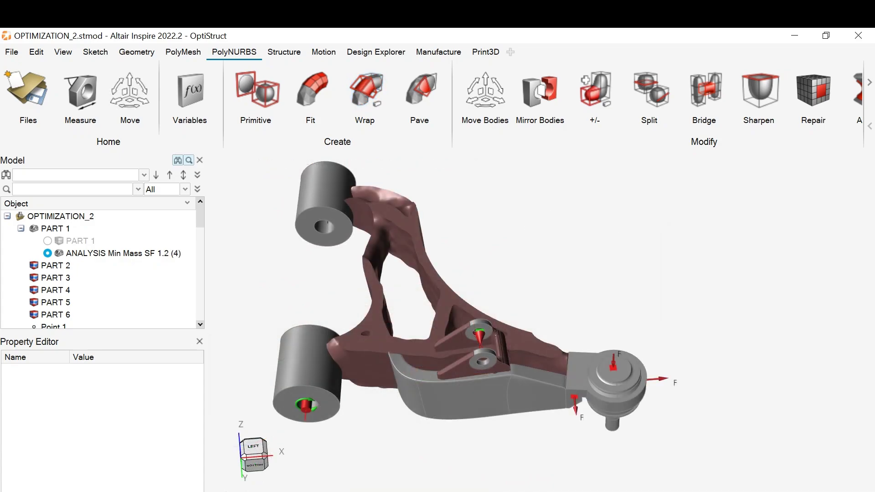
# Step: Hide Support 1, Support 2 and Forces 3 to 8 in the optimized arm model
pyautogui.moveTo(515, 346)
pyautogui.mouseDown(button='middle')
pyautogui.moveTo(513, 401)
pyautogui.moveTo(512, 330)
pyautogui.mouseUp(button='middle')
pyautogui.scroll(-3, 92, 255)
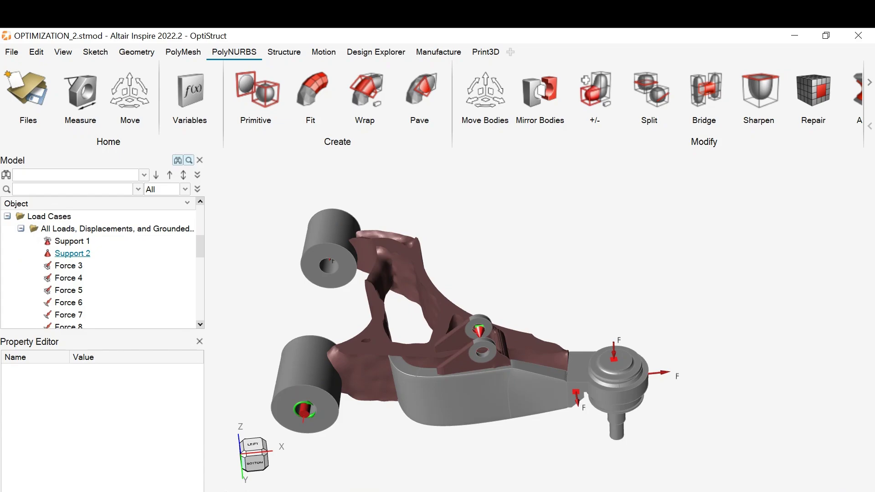
pyautogui.click(47, 241)
pyautogui.click(48, 253)
pyautogui.click(47, 268)
pyautogui.click(47, 277)
pyautogui.click(47, 290)
pyautogui.click(47, 302)
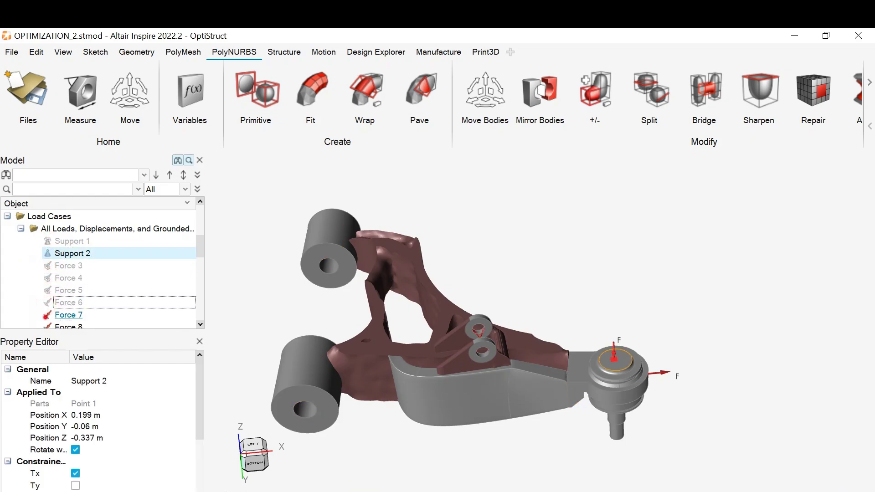
pyautogui.click(47, 315)
pyautogui.scroll(-1, 47, 315)
pyautogui.click(47, 302)
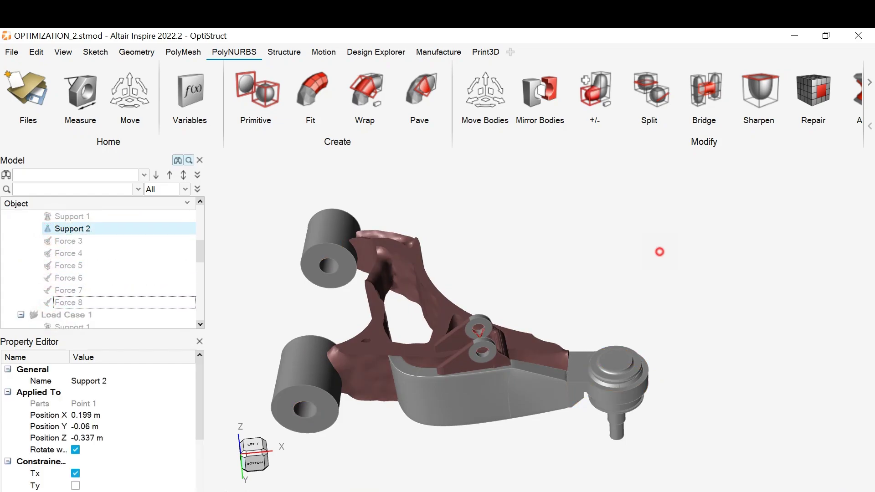
pyautogui.click(659, 251)
# Step: Fit PolyNURBS automatically to the optimized arm shape
pyautogui.moveTo(659, 252); pyautogui.dragTo(633, 290, button='middle')
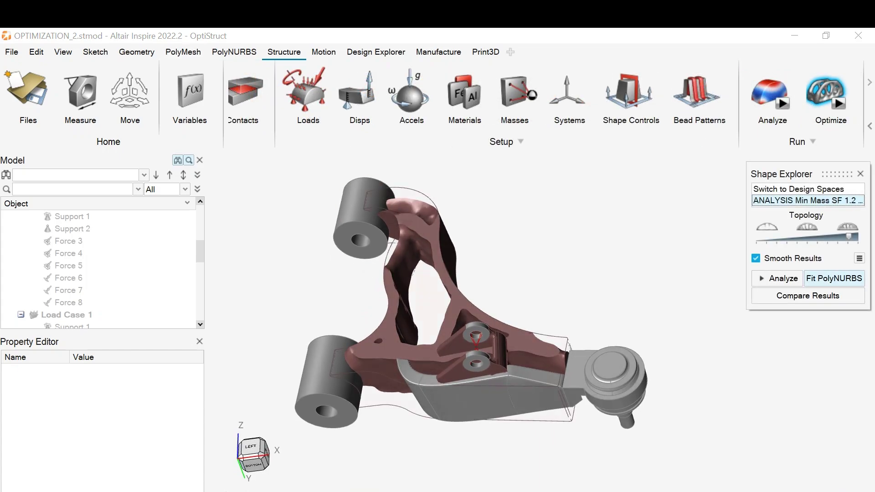
pyautogui.click(834, 278)
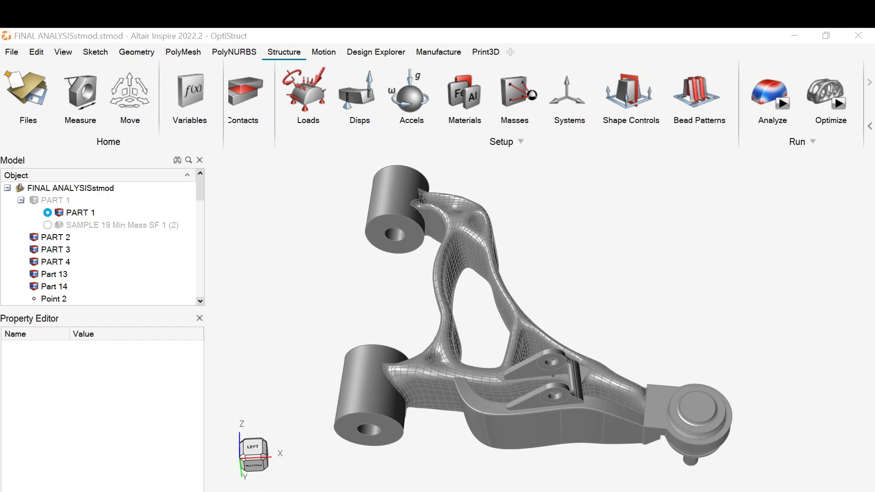
# Step: Examine the fitted PolyNURBS arm from both faces, checking its ribs, openings and joints to the bushings
pyautogui.moveTo(579, 228); pyautogui.dragTo(582, 279, button='middle')
pyautogui.scroll(-4, 582, 279)
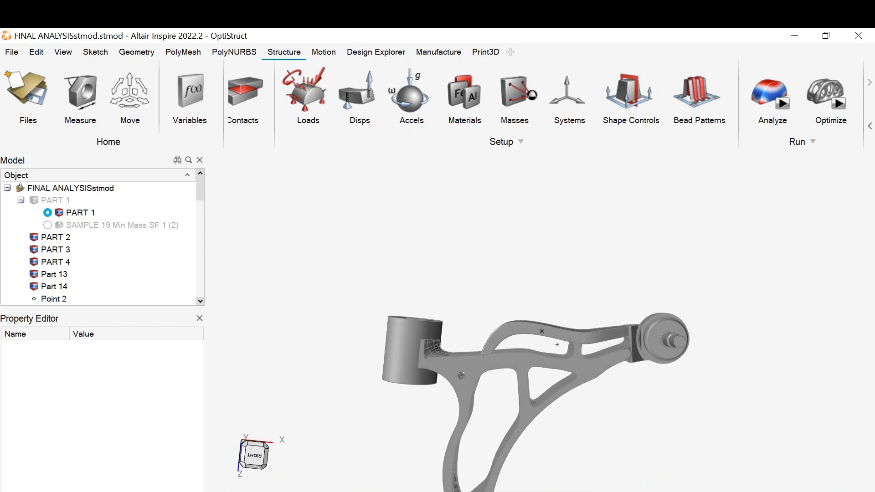
pyautogui.scroll(4, 541, 331)
pyautogui.scroll(-4, 533, 337)
pyautogui.moveTo(510, 346); pyautogui.dragTo(536, 263, button='right')
pyautogui.scroll(-1, 535, 262)
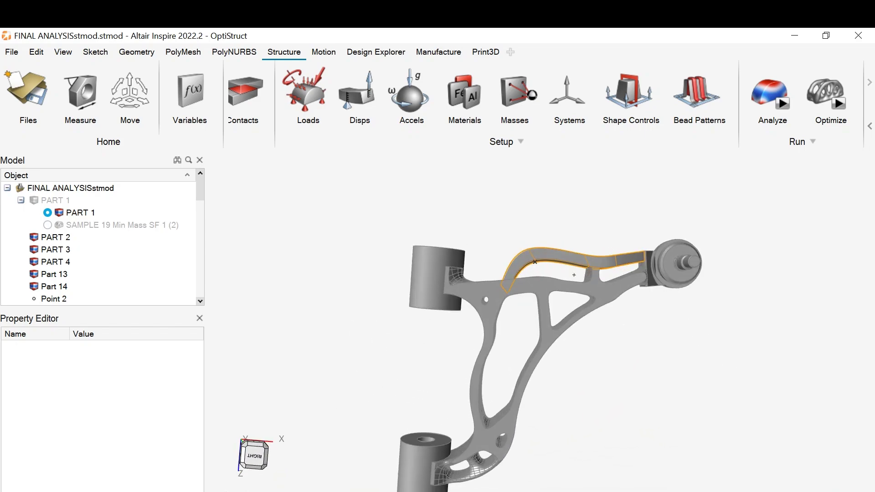
pyautogui.moveTo(535, 262); pyautogui.dragTo(547, 410, button='middle')
pyautogui.moveTo(601, 226); pyautogui.dragTo(600, 248, button='middle')
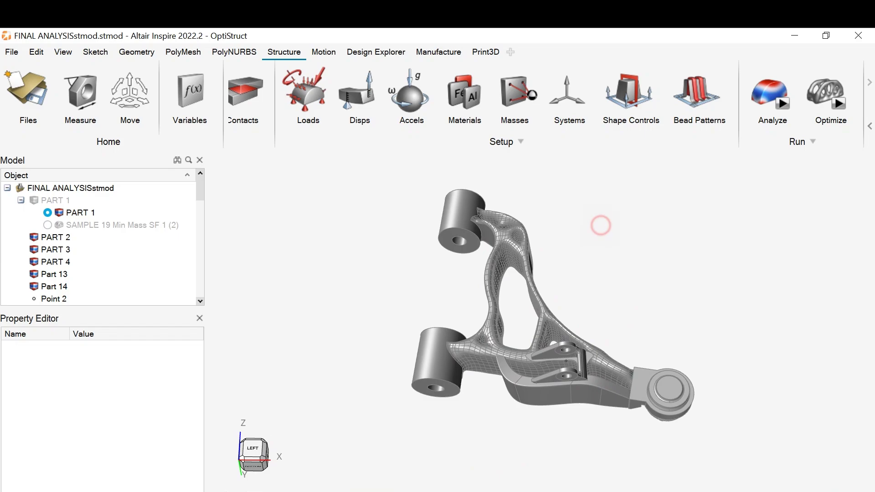
# Step: Run an OptiStruct analysis of the fitted arm with a 0.005 m element size and the More accurate setting
pyautogui.moveTo(600, 225); pyautogui.dragTo(545, 251, button='right')
pyautogui.click(782, 103)
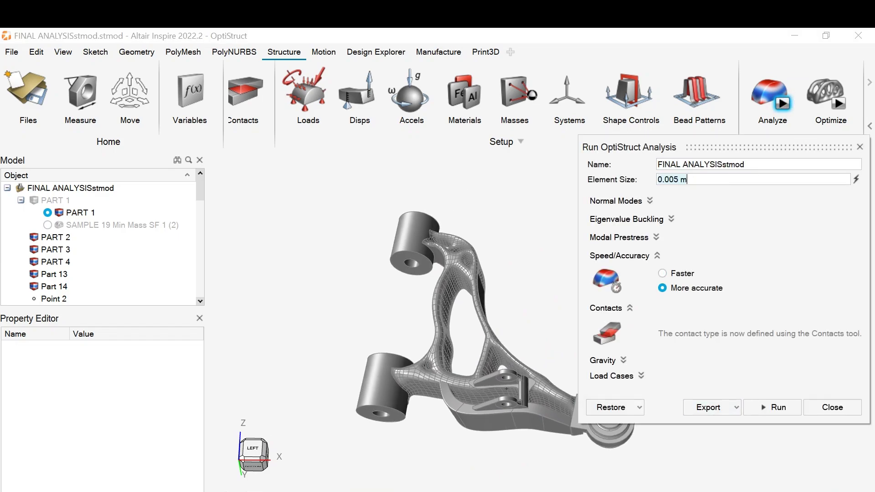
pyautogui.click(771, 407)
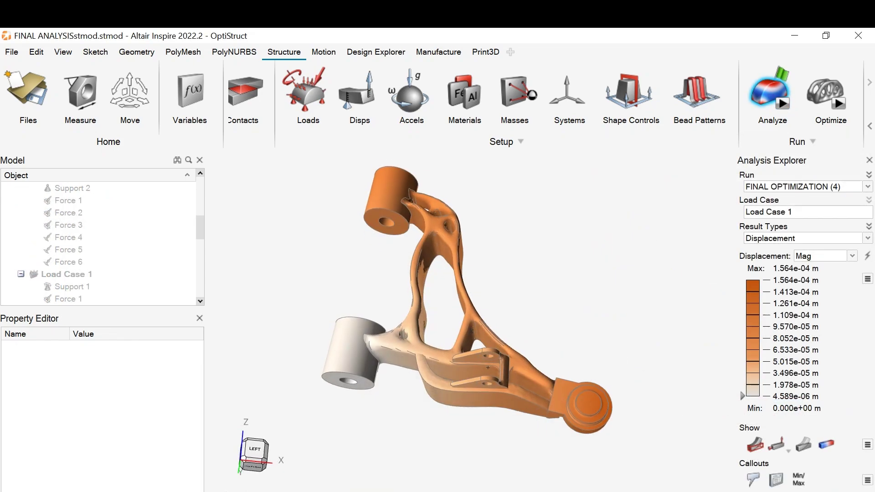
# Step: Display the Percent of Yield and Tension/Compression results of the fitted arm for Load Case 1
pyautogui.click(780, 238)
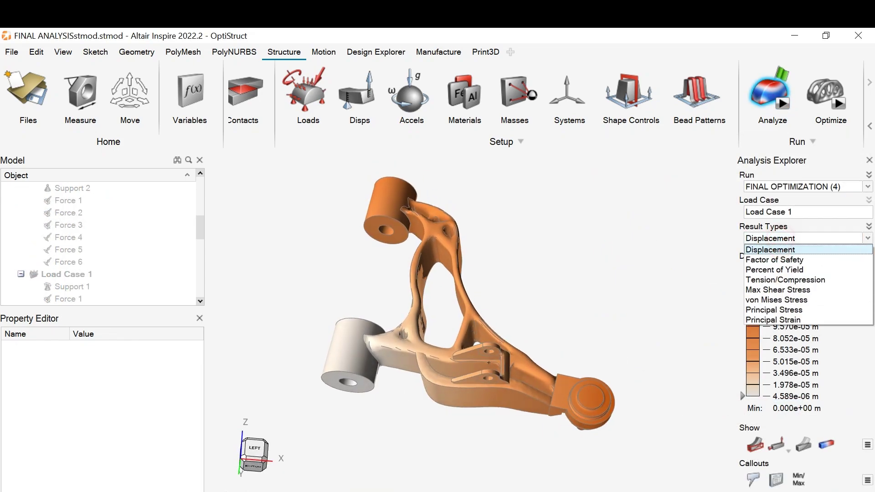
pyautogui.click(780, 270)
pyautogui.click(780, 238)
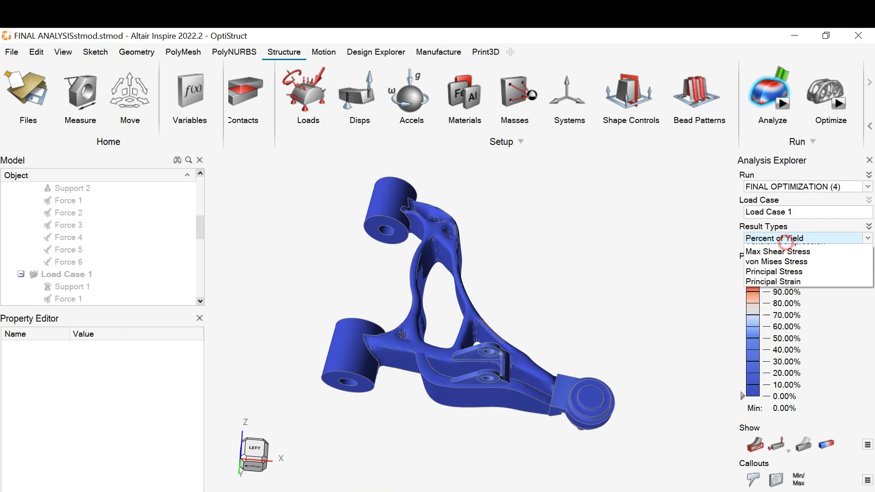
pyautogui.click(781, 277)
# Step: Review the arm's von Mises Stress, Principal Stress and Principal Strain contours in succession
pyautogui.click(780, 238)
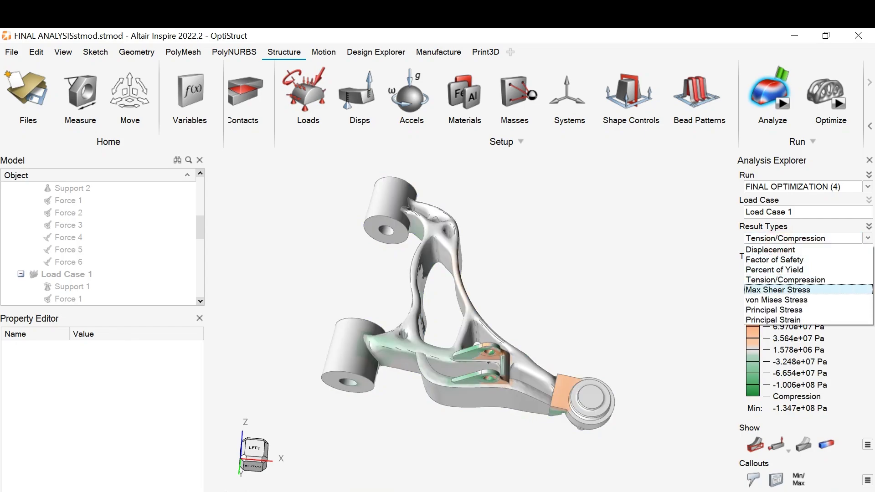
pyautogui.click(779, 299)
pyautogui.click(780, 238)
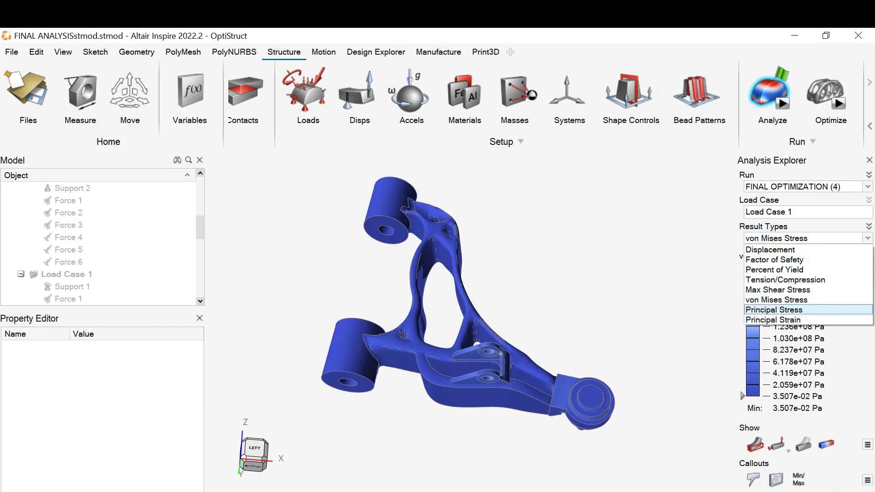
pyautogui.click(774, 310)
pyautogui.click(783, 238)
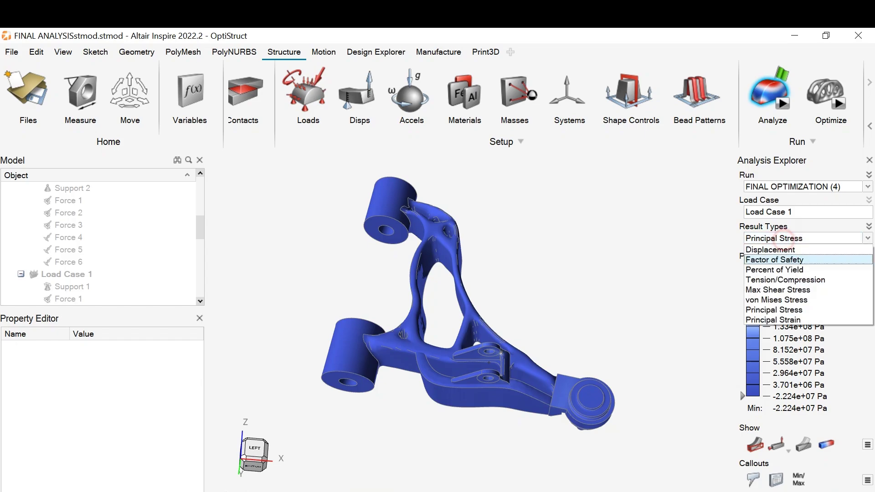
pyautogui.click(779, 319)
# Step: Show the Factor of Safety result and inspect the bracket holes near the ball joint up close
pyautogui.click(785, 237)
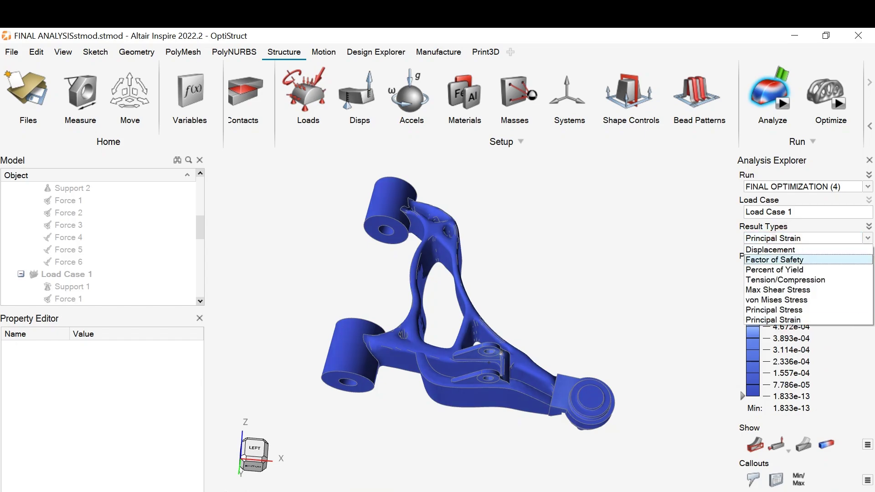
pyautogui.click(774, 258)
pyautogui.moveTo(499, 319); pyautogui.dragTo(478, 303, button='middle')
pyautogui.scroll(5, 478, 292)
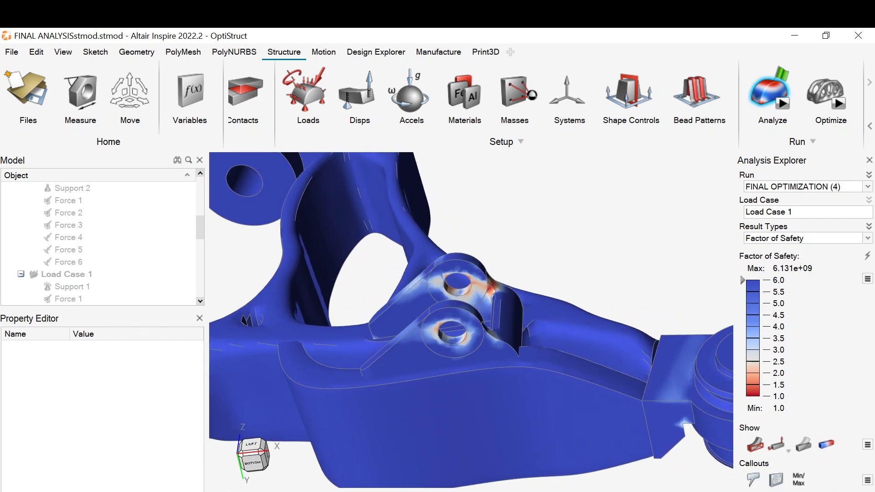
pyautogui.moveTo(741, 279)
pyautogui.mouseDown()
pyautogui.moveTo(742, 396)
pyautogui.moveTo(741, 280)
pyautogui.mouseUp()
pyautogui.scroll(-5, 596, 238)
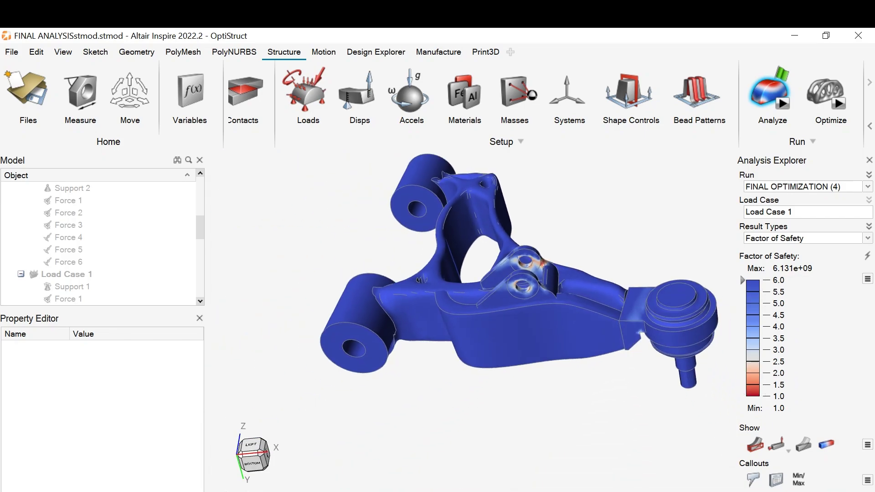
# Step: Close the analysis results and view the whole fitted PolyNURBS arm
pyautogui.click(869, 160)
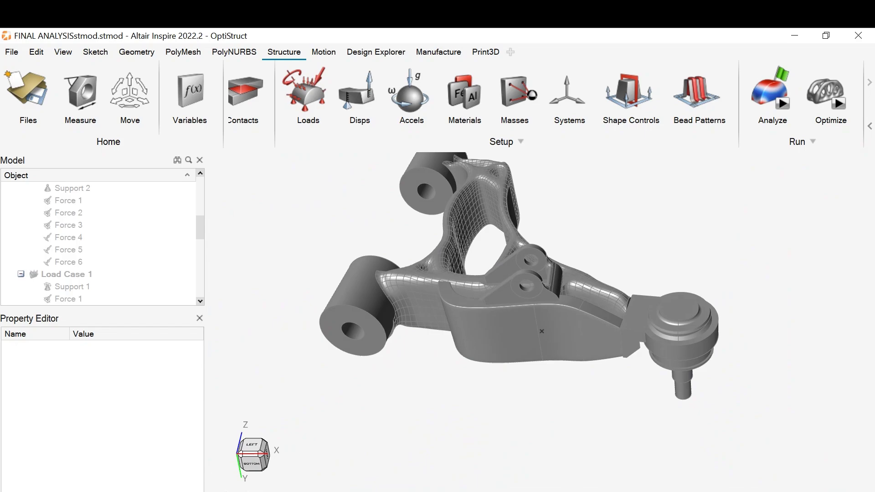
pyautogui.moveTo(645, 157); pyautogui.dragTo(621, 211, button='right')
pyautogui.moveTo(621, 212); pyautogui.dragTo(629, 237, button='middle')
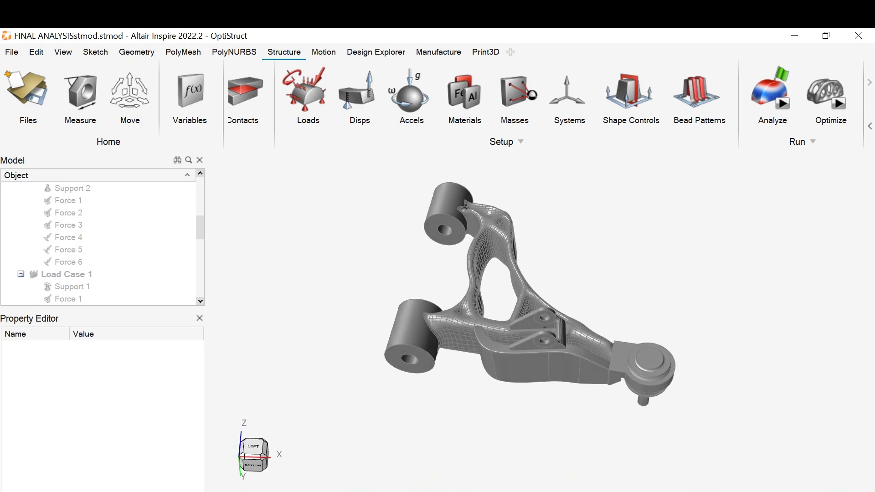